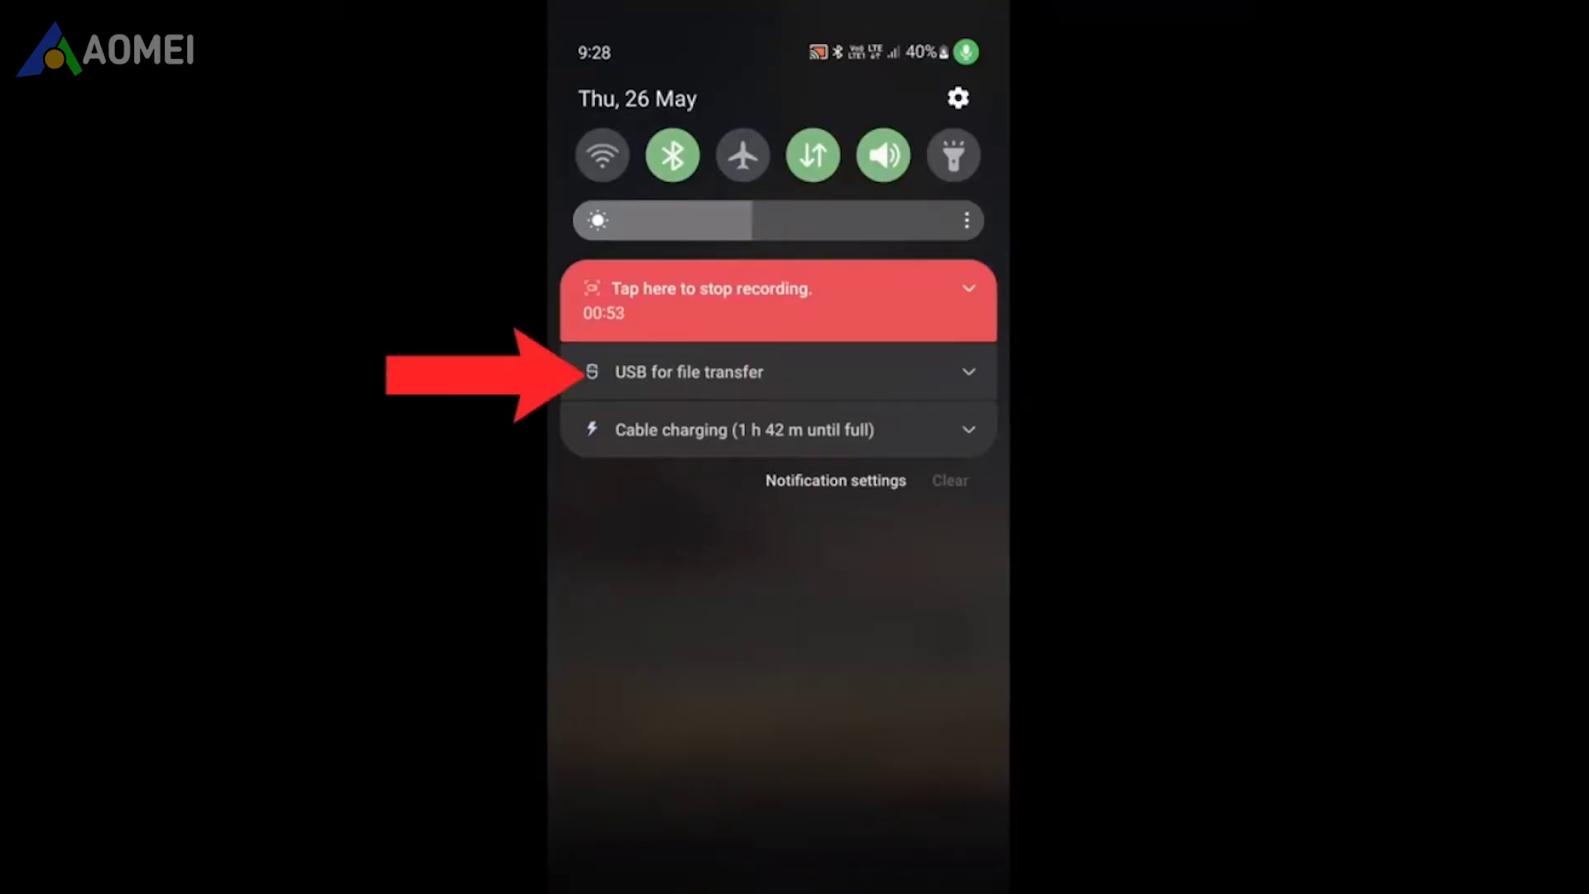
# Open the phone's full USB settings from the 'USB for file transfer' notification, with Transferring files selected
pyautogui.click(729, 371)
pyautogui.click(716, 403)
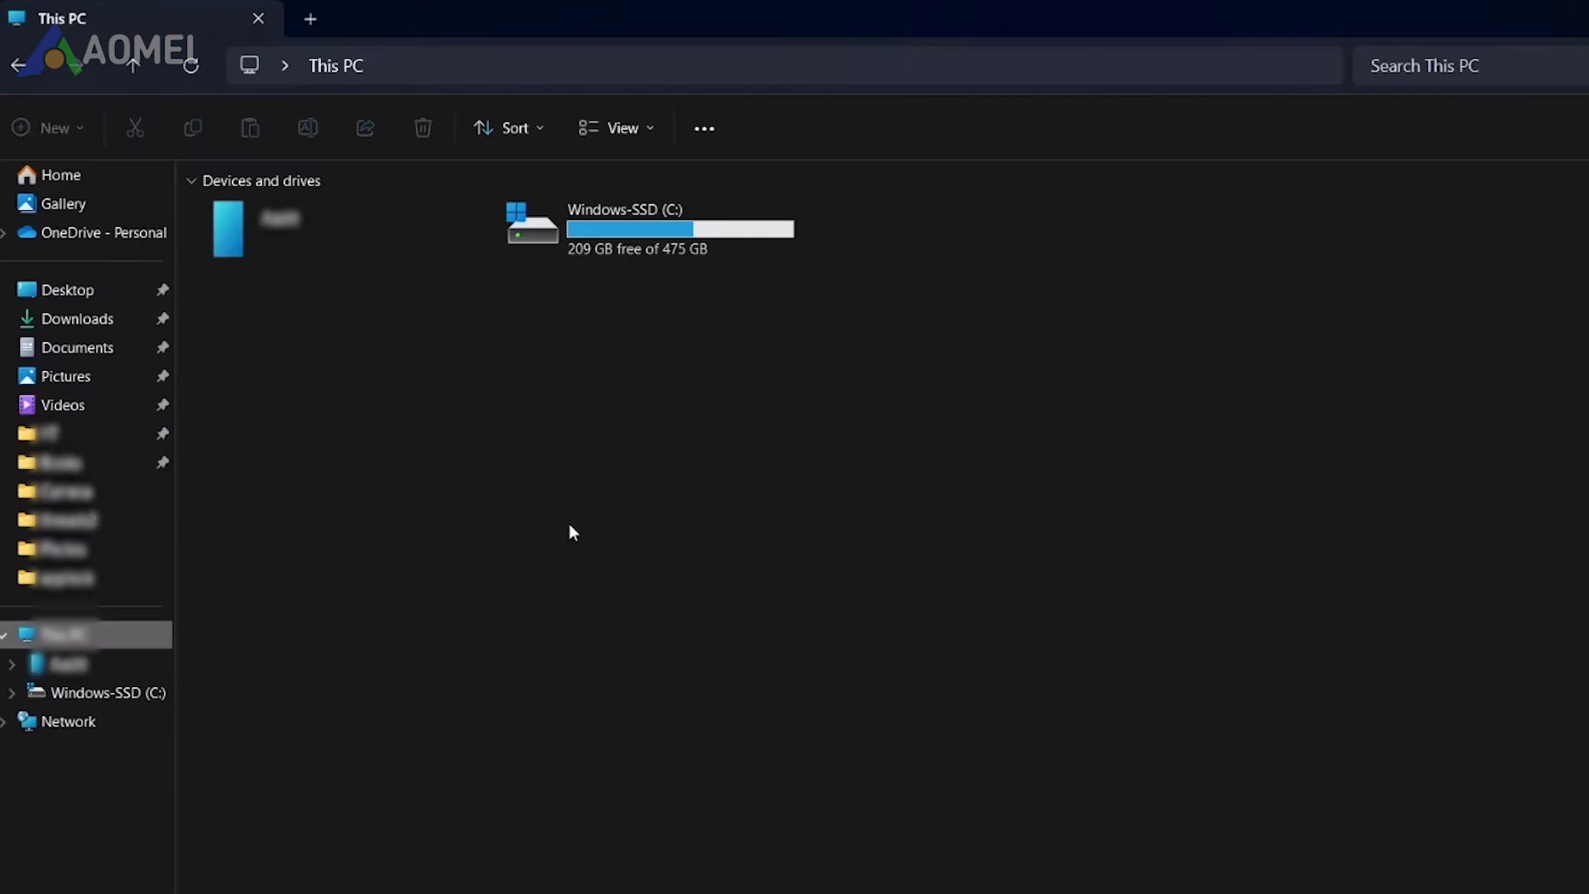
# Browse from This PC into the phone's Internal storage and its DCIM folder
pyautogui.click(344, 228)
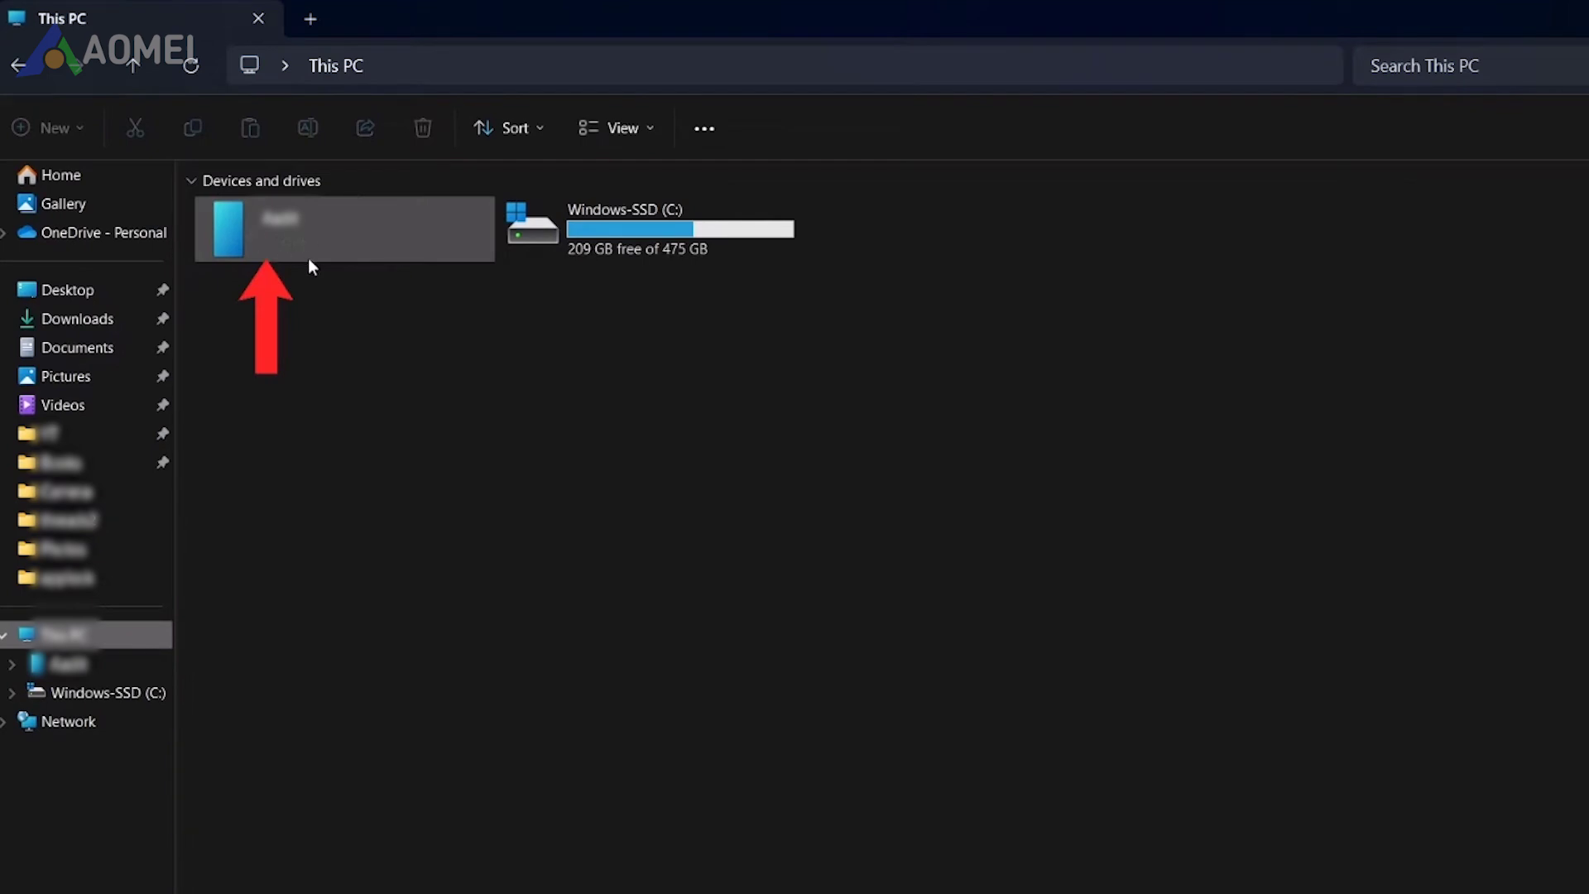
pyautogui.doubleClick(280, 225)
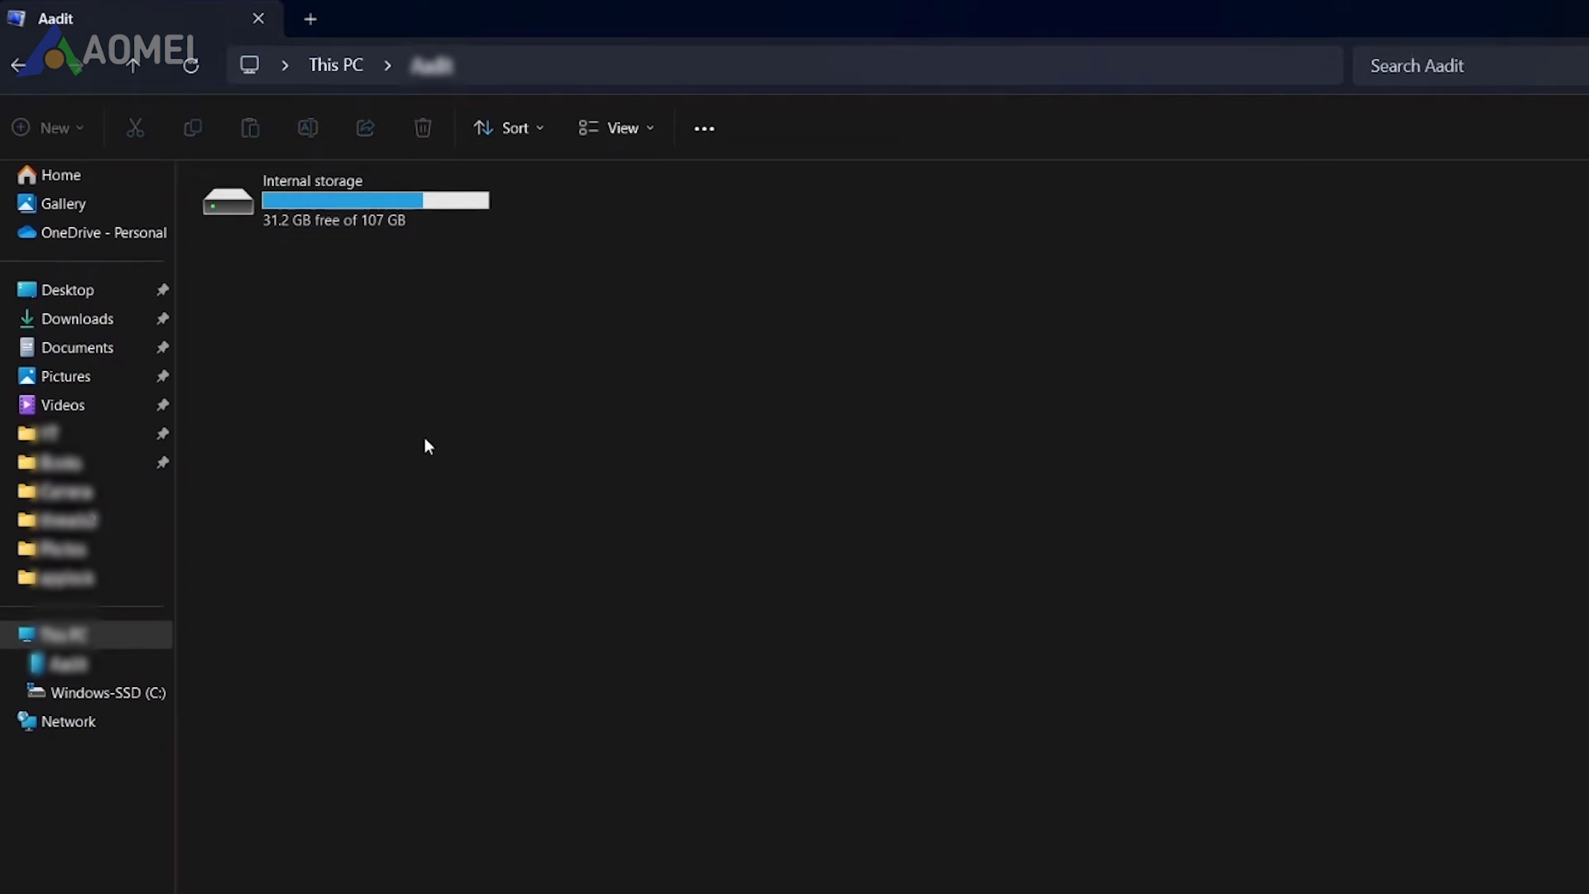
pyautogui.doubleClick(349, 217)
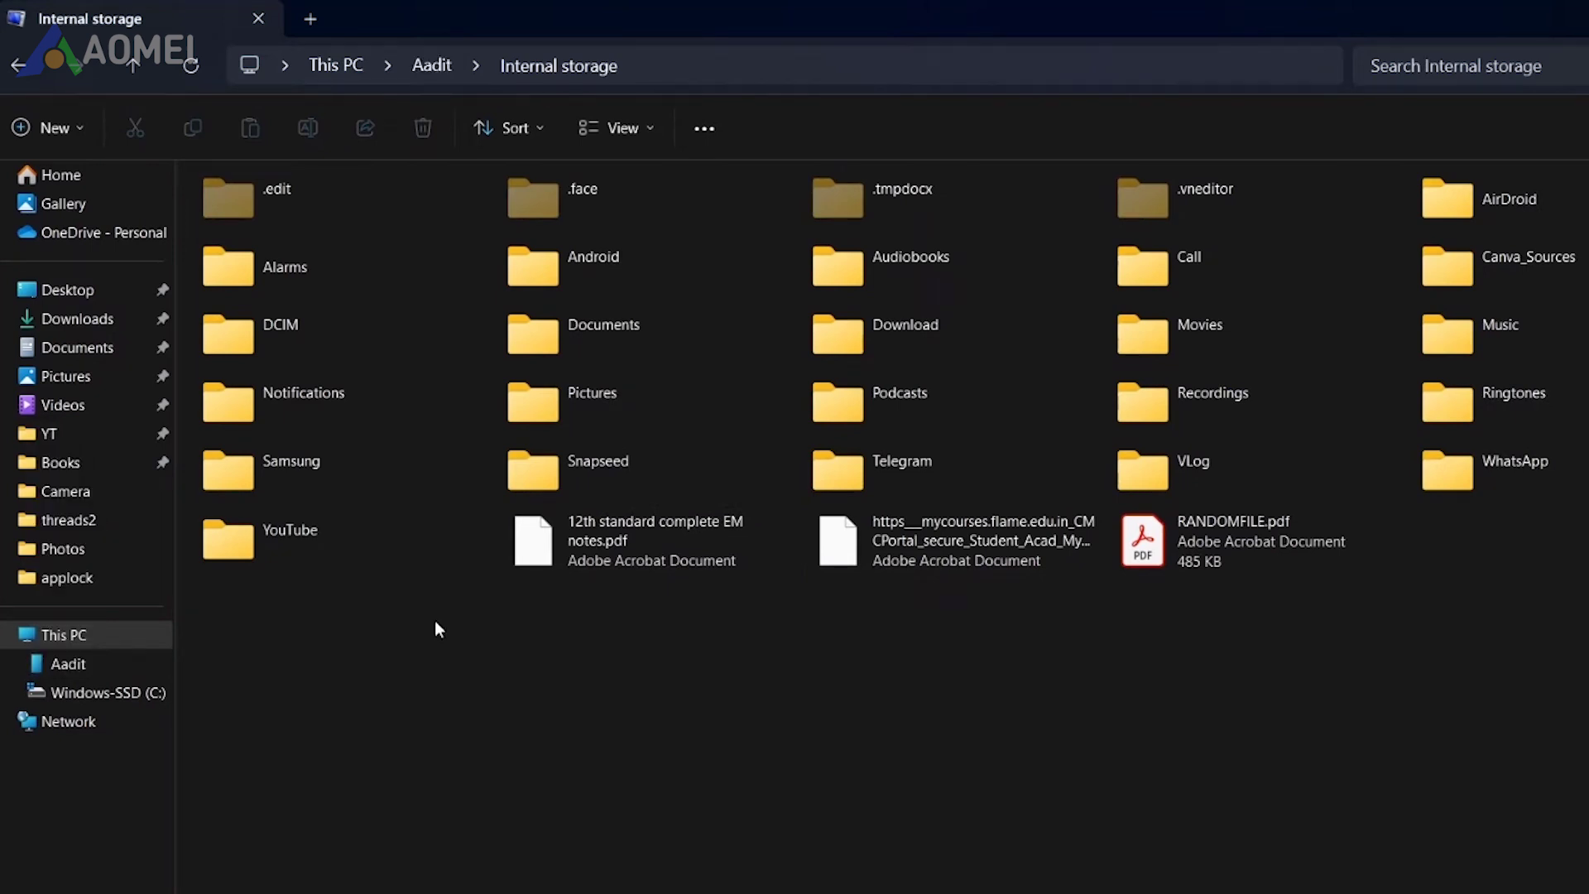
pyautogui.doubleClick(296, 335)
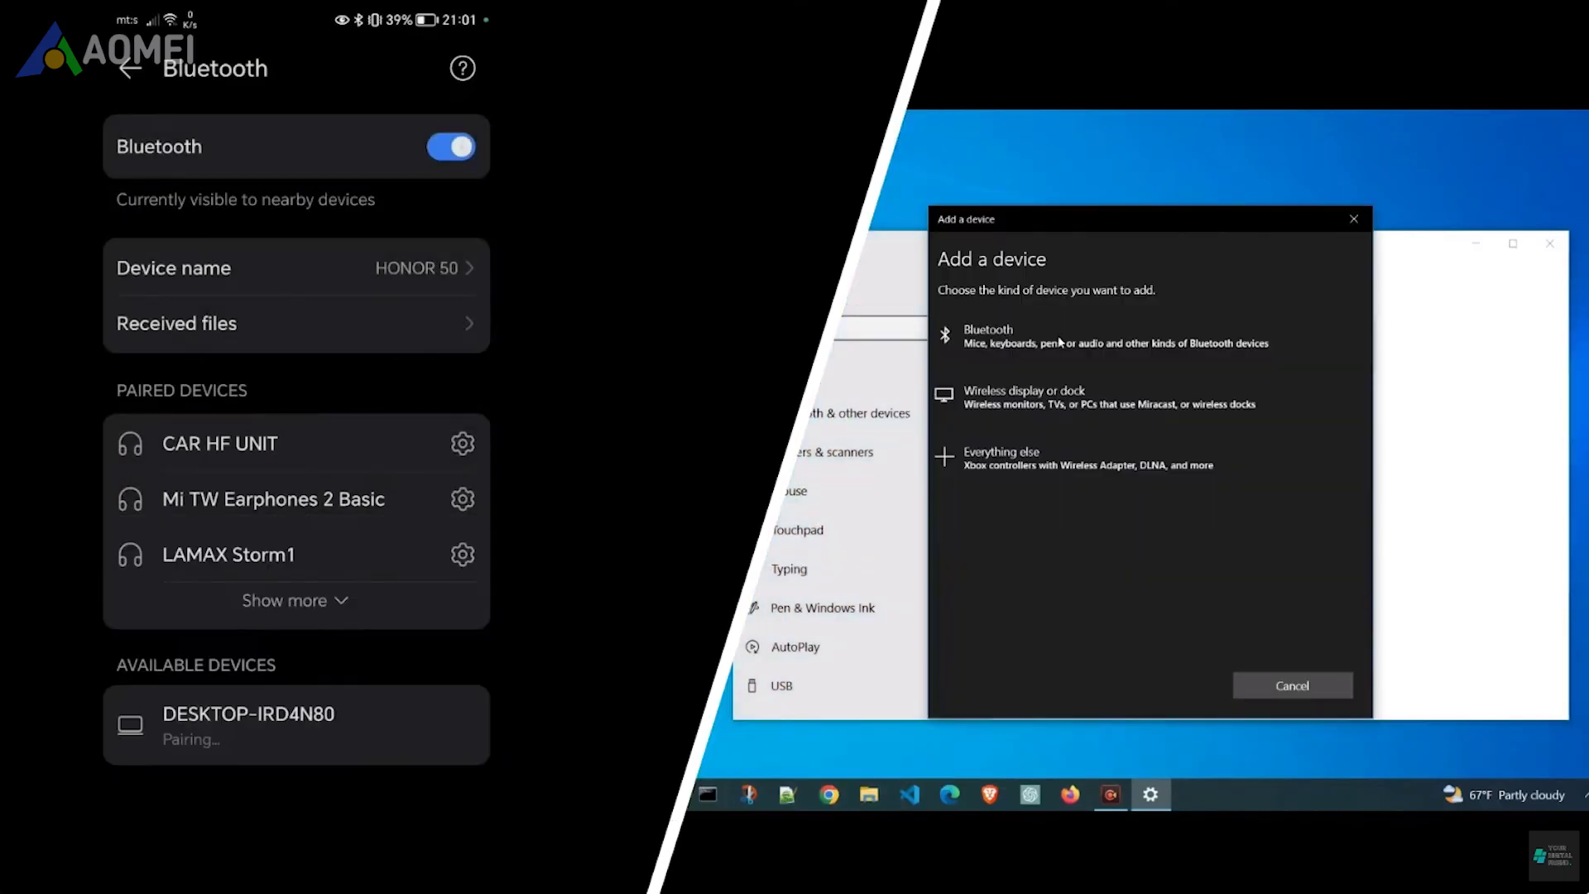
# Turn on the phone's Bluetooth from quick settings and open its Bluetooth page to scan for devices
pyautogui.click(1082, 502)
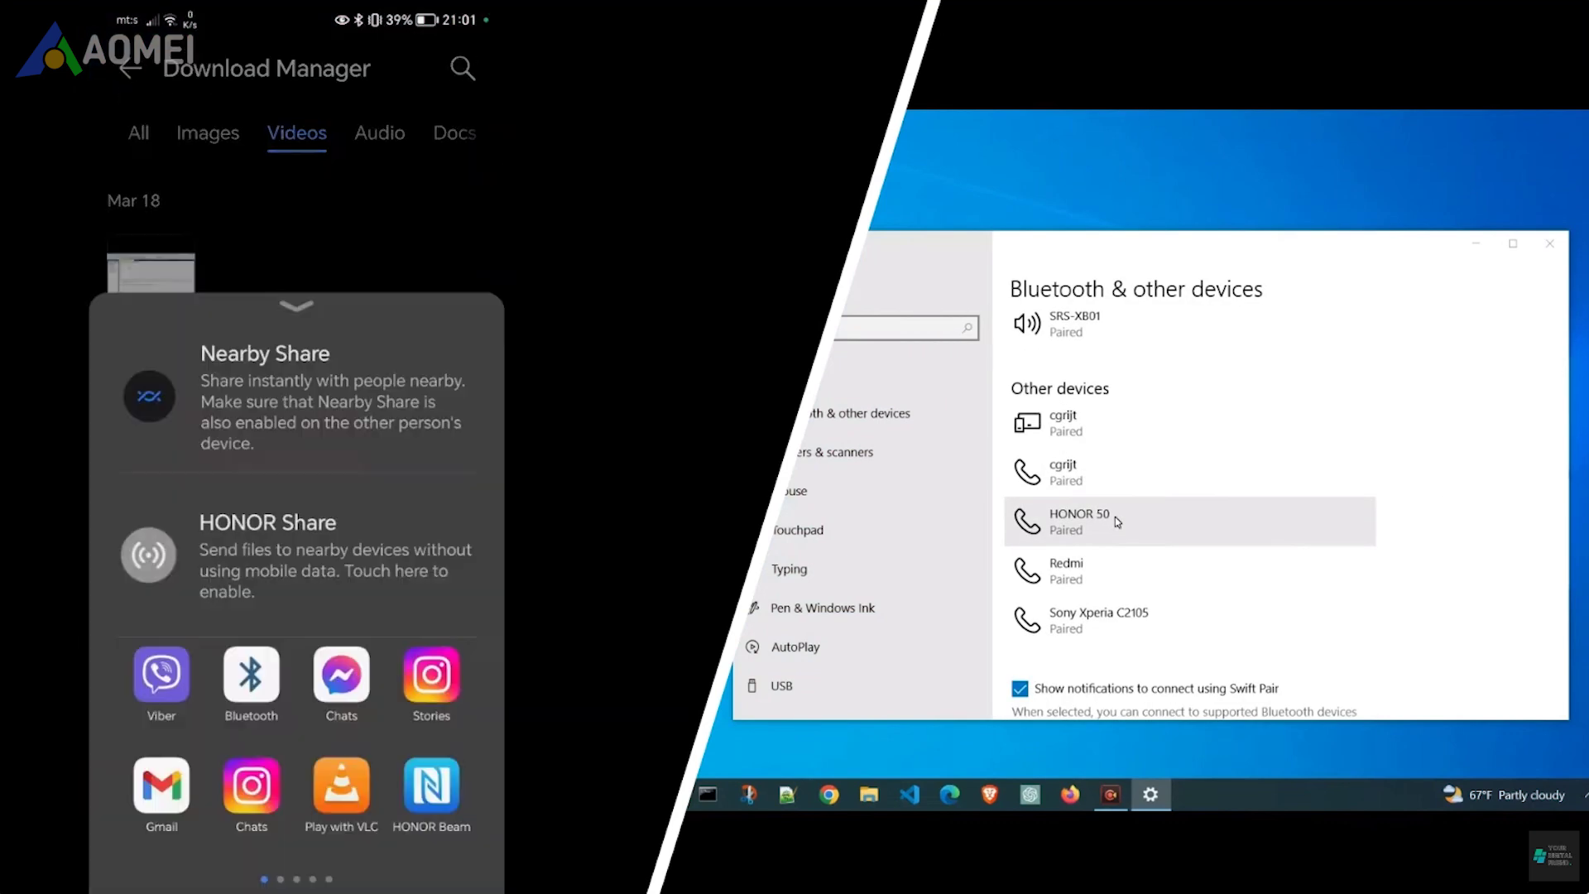
pyautogui.scroll(-5, 1114, 516)
pyautogui.click(1092, 612)
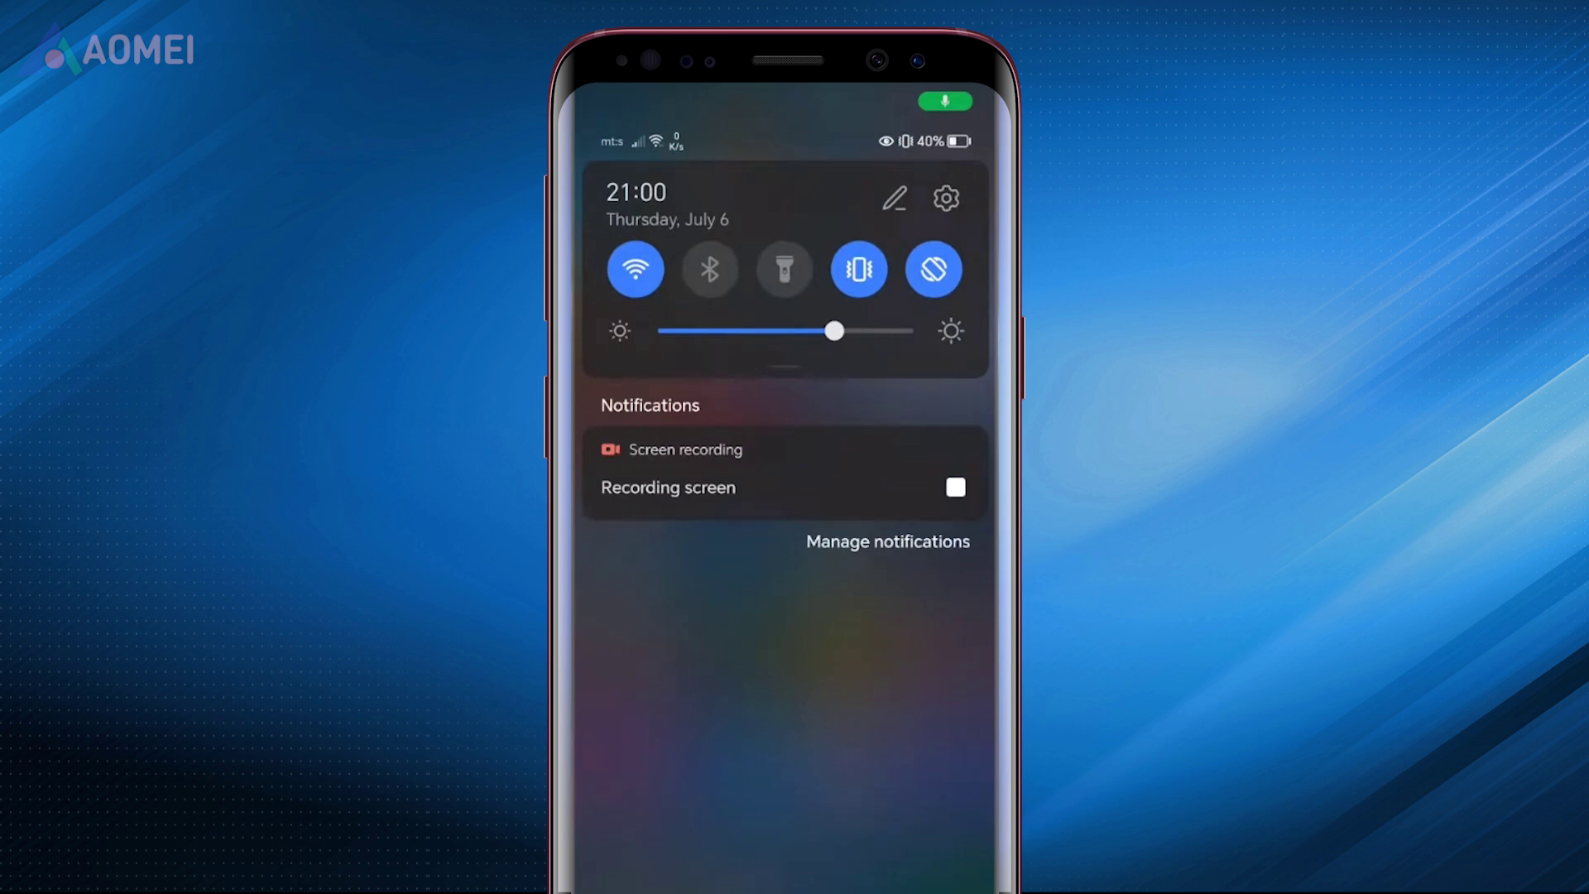
pyautogui.click(709, 269)
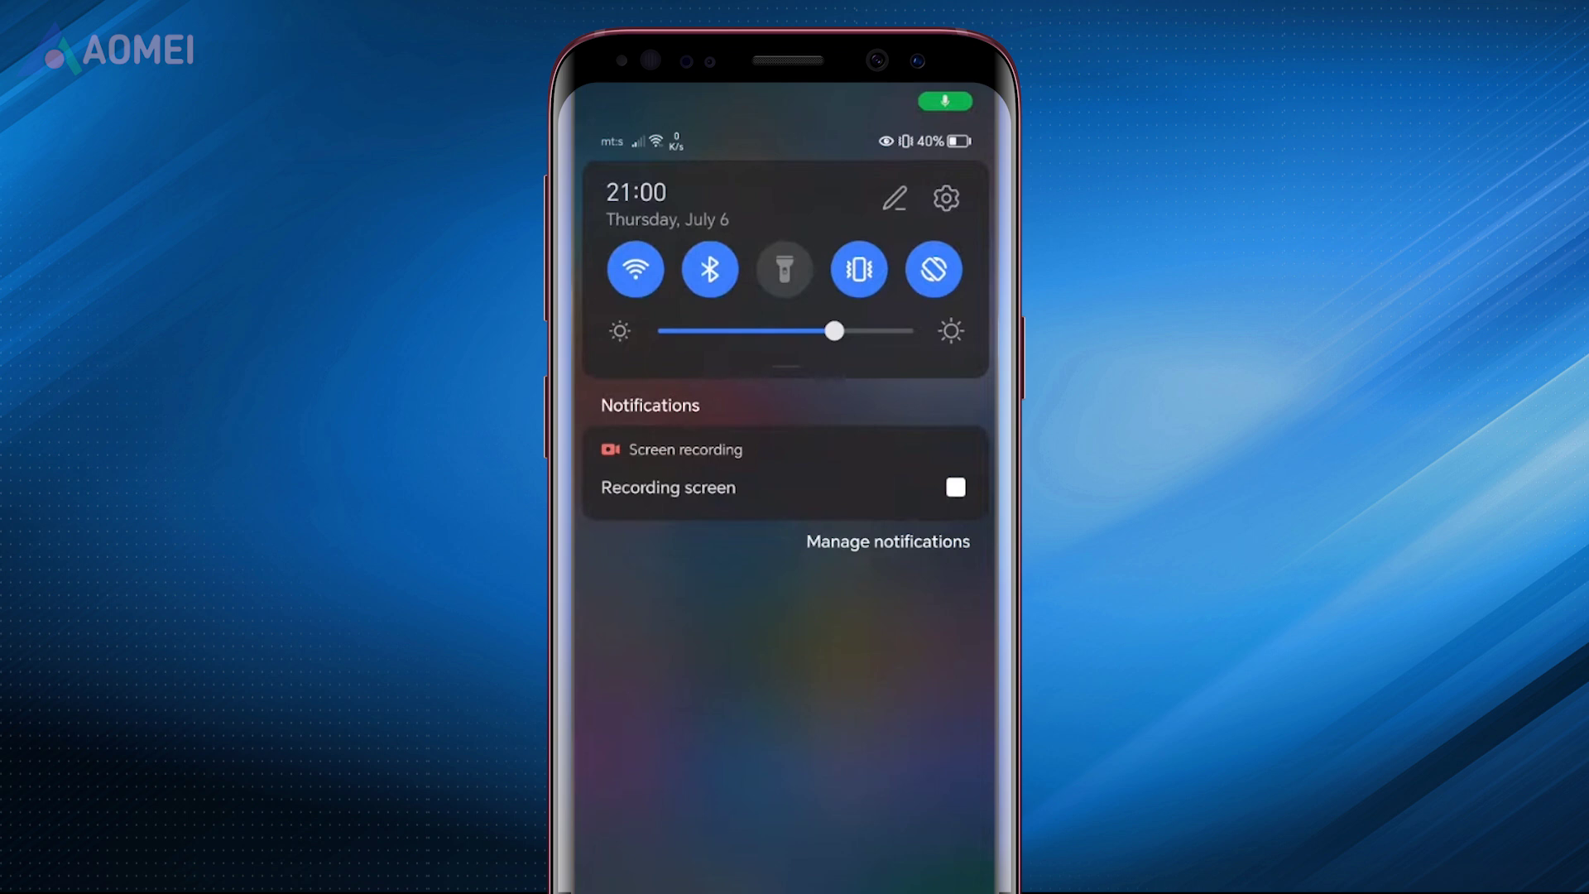
pyautogui.click(709, 269)
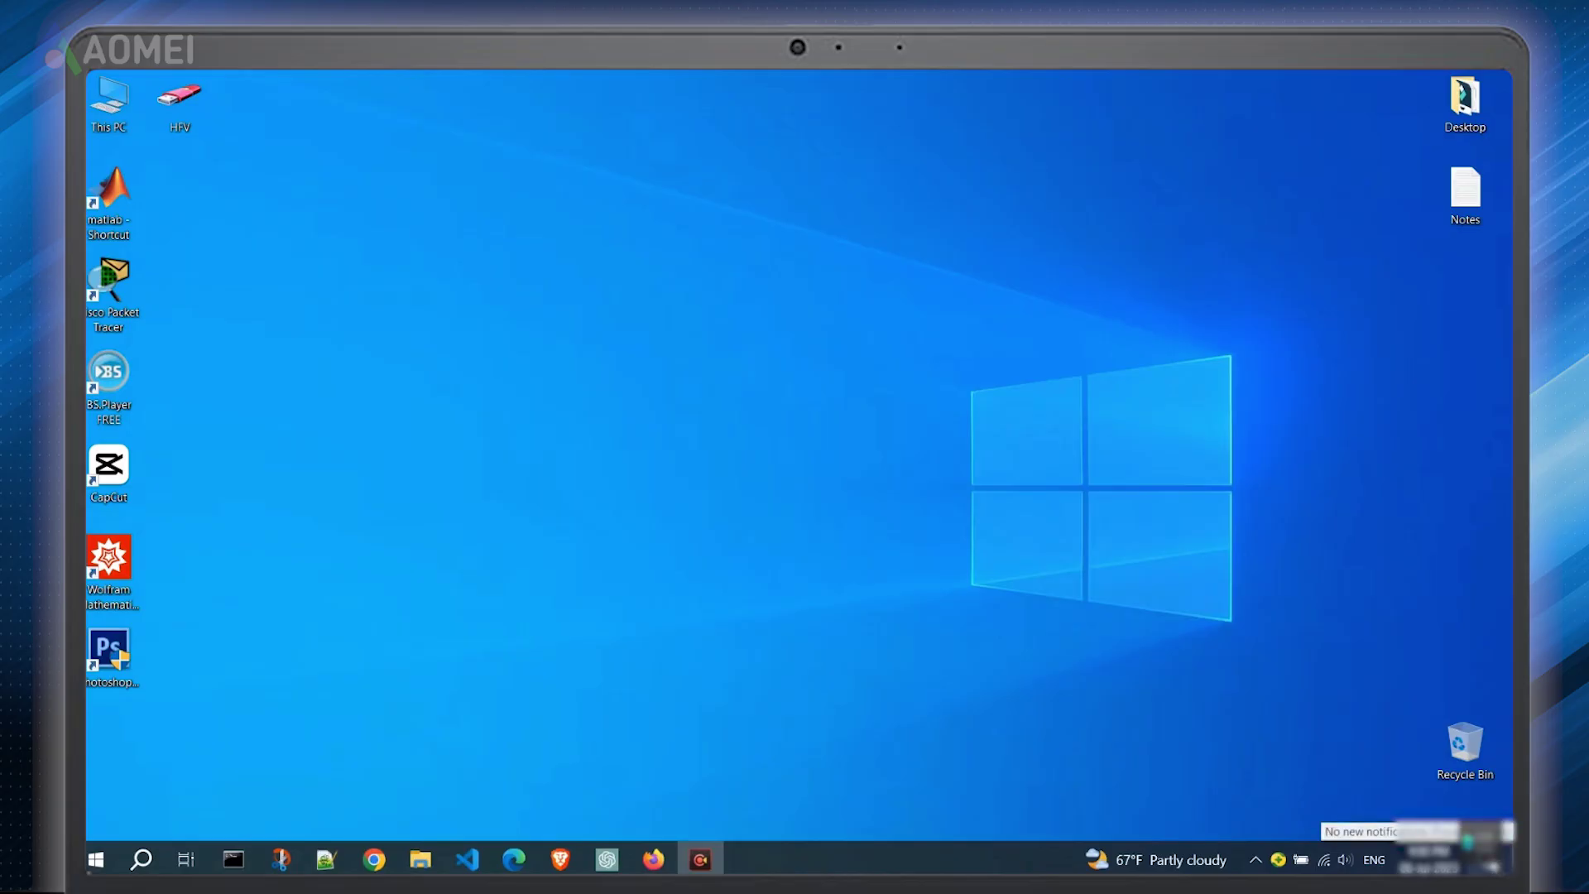
# Turn on the PC's Bluetooth and pair it with the phone, confirming the matching PIN on both
pyautogui.click(1489, 861)
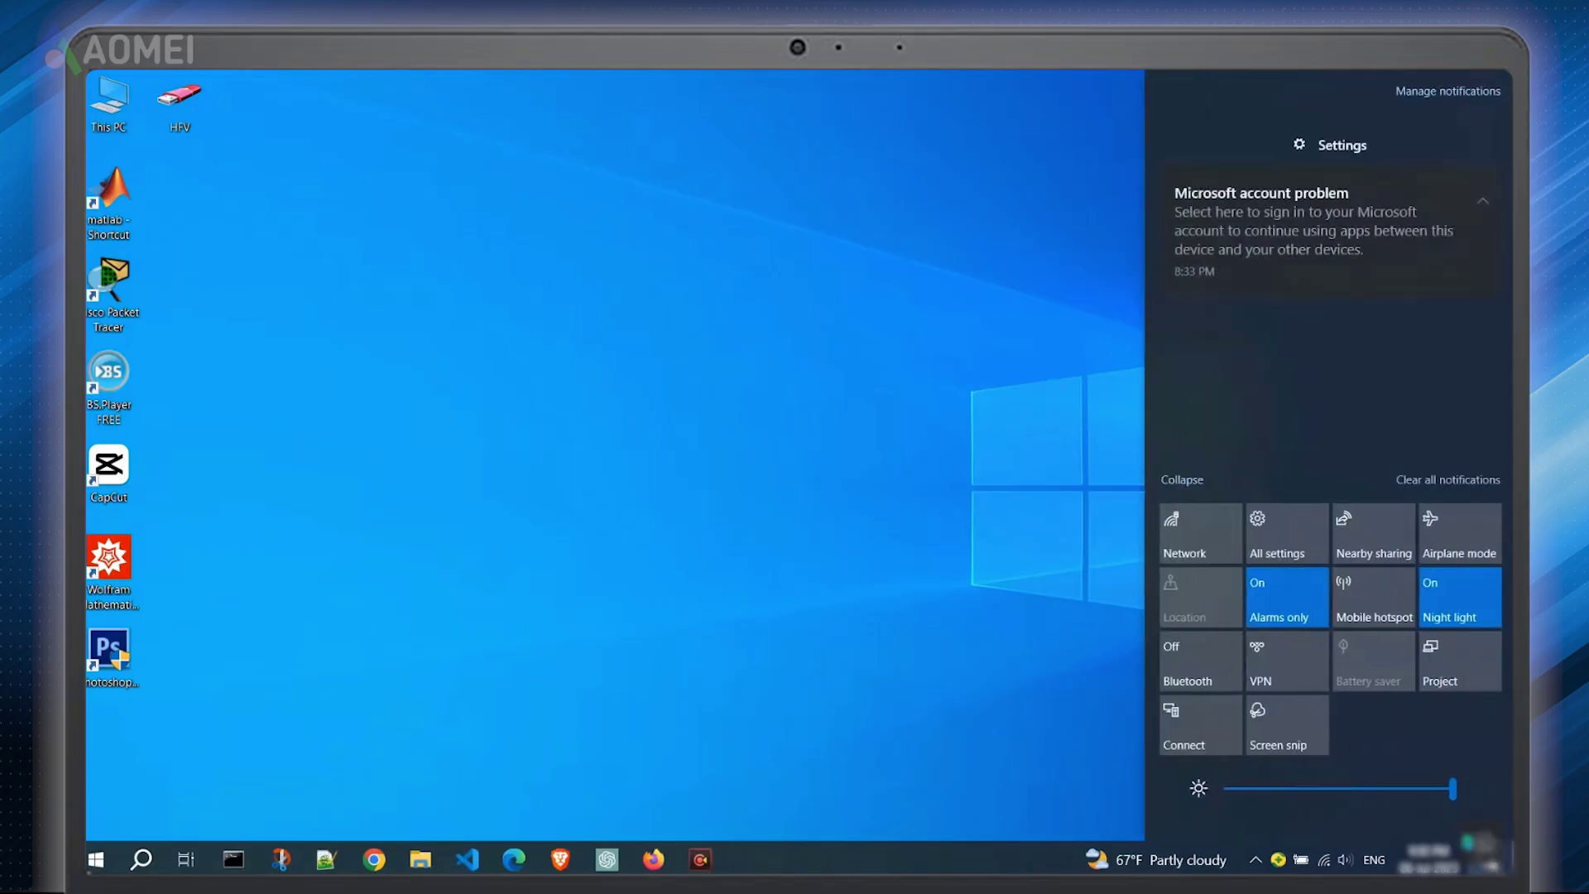
pyautogui.click(1184, 653)
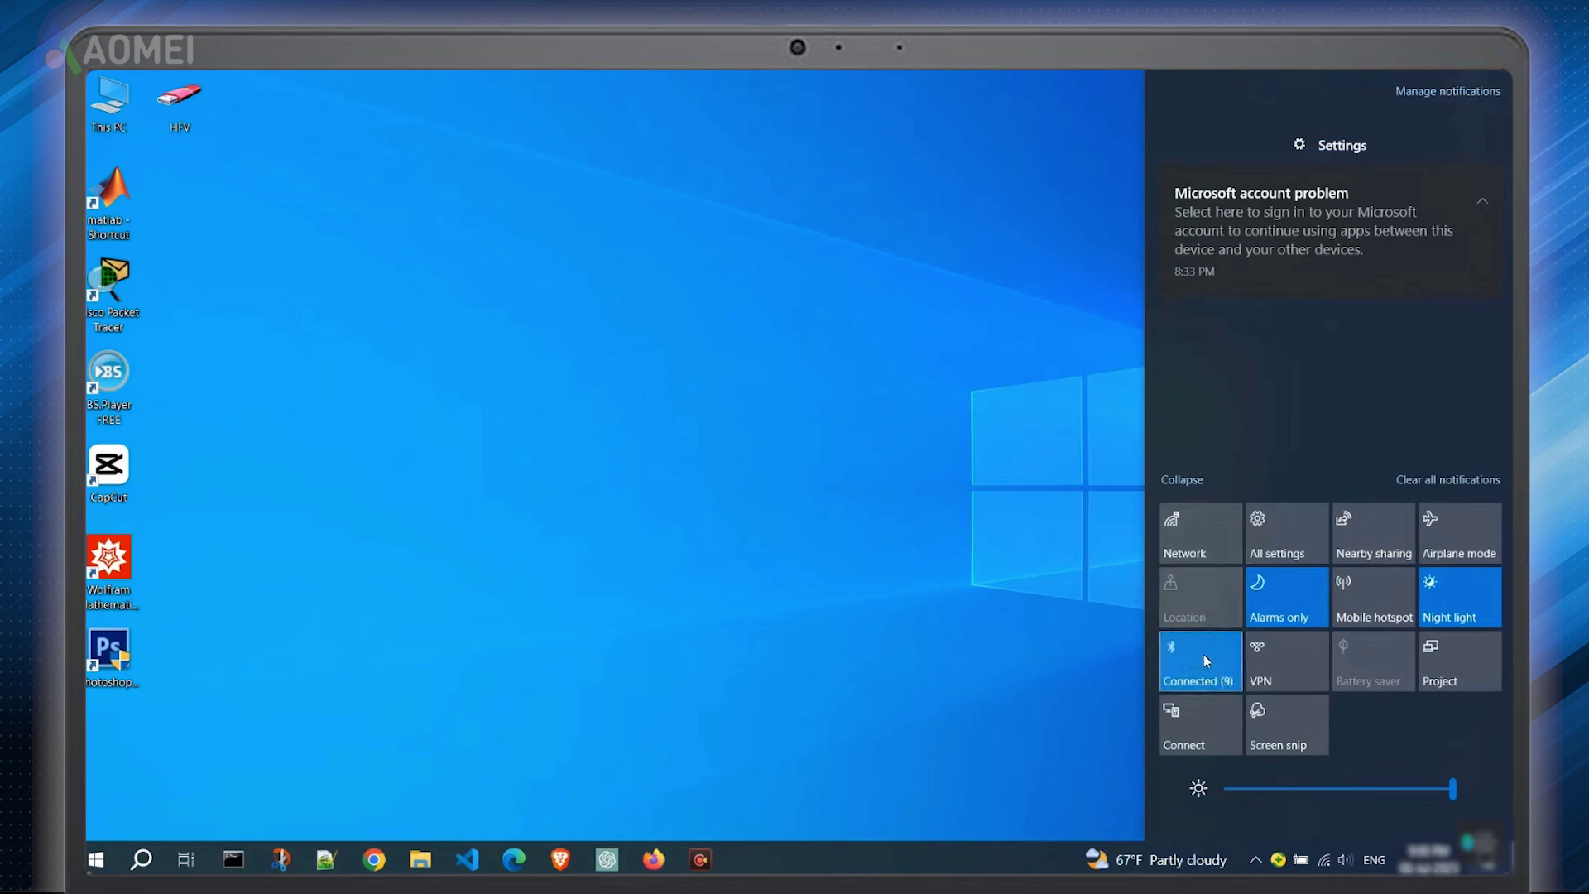
pyautogui.rightClick(1205, 655)
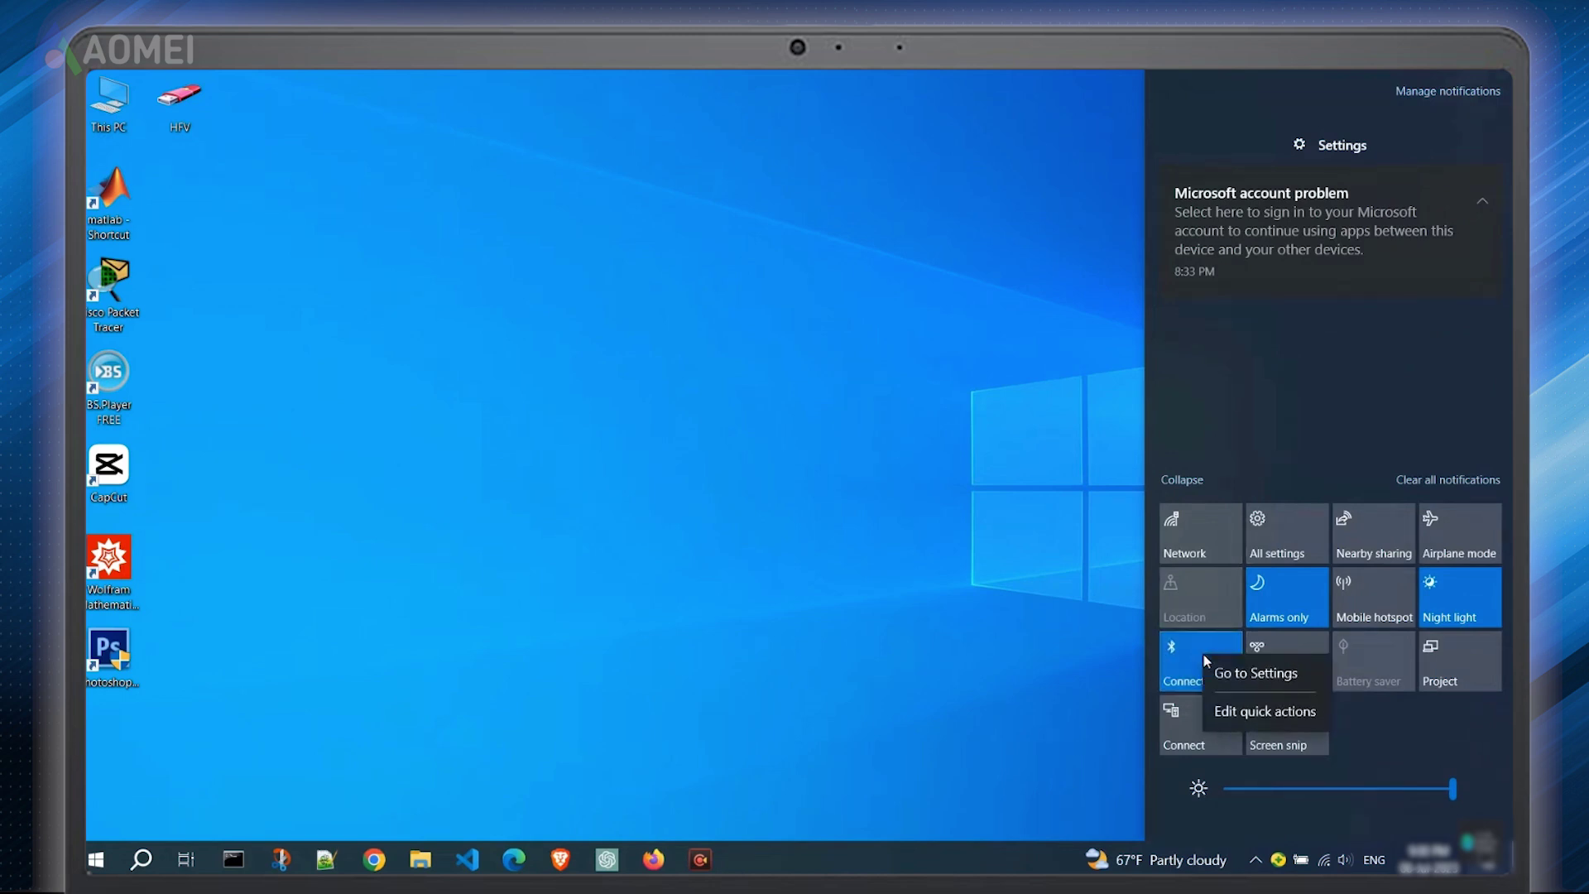
pyautogui.click(1254, 672)
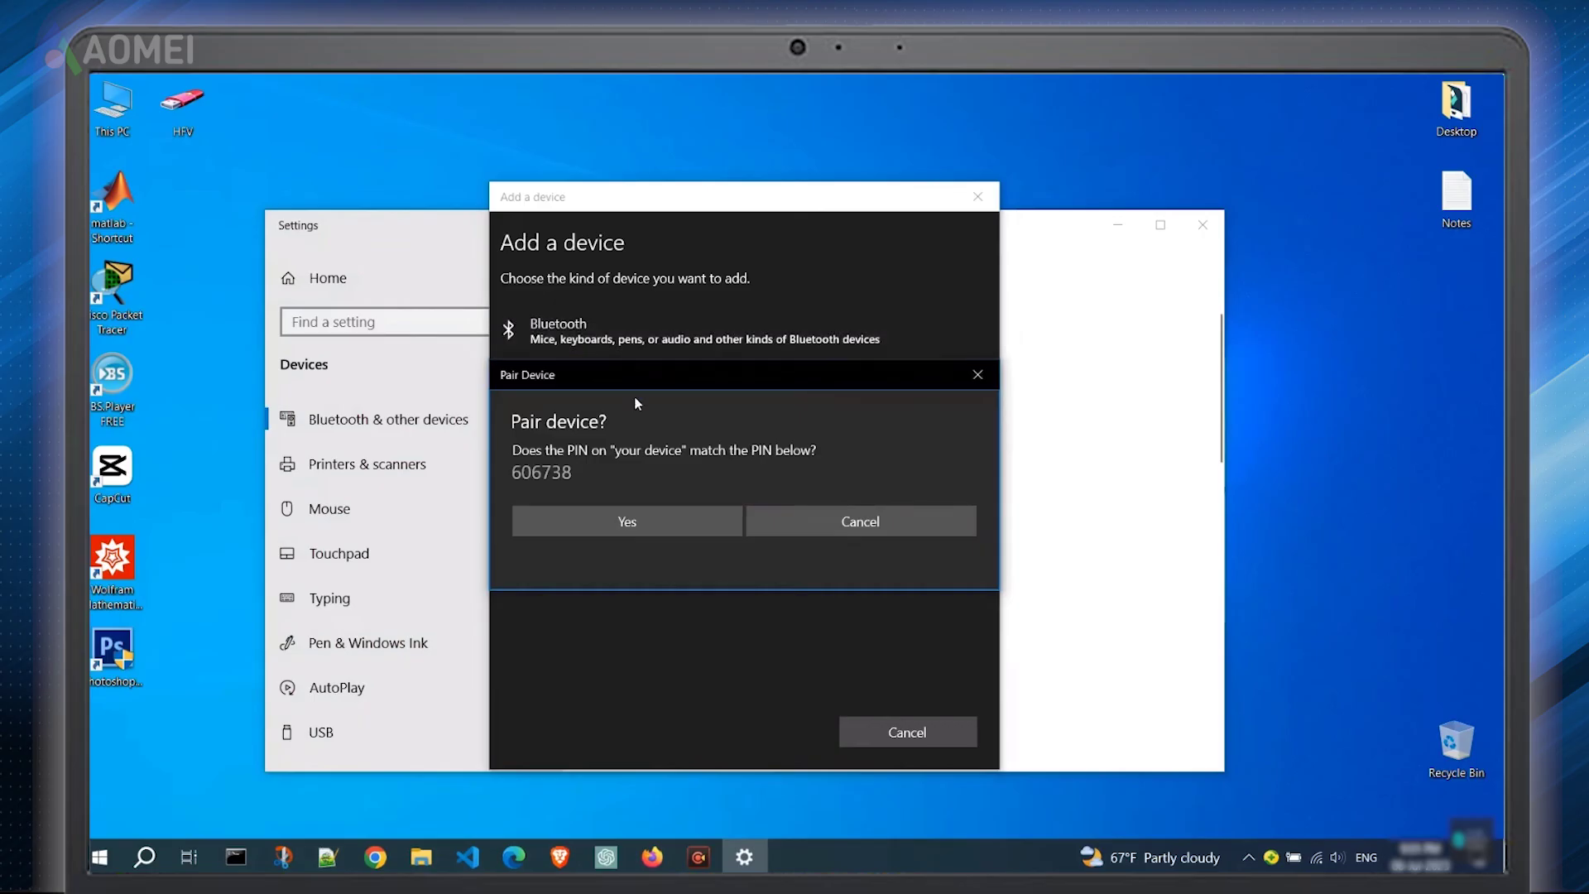
pyautogui.click(667, 521)
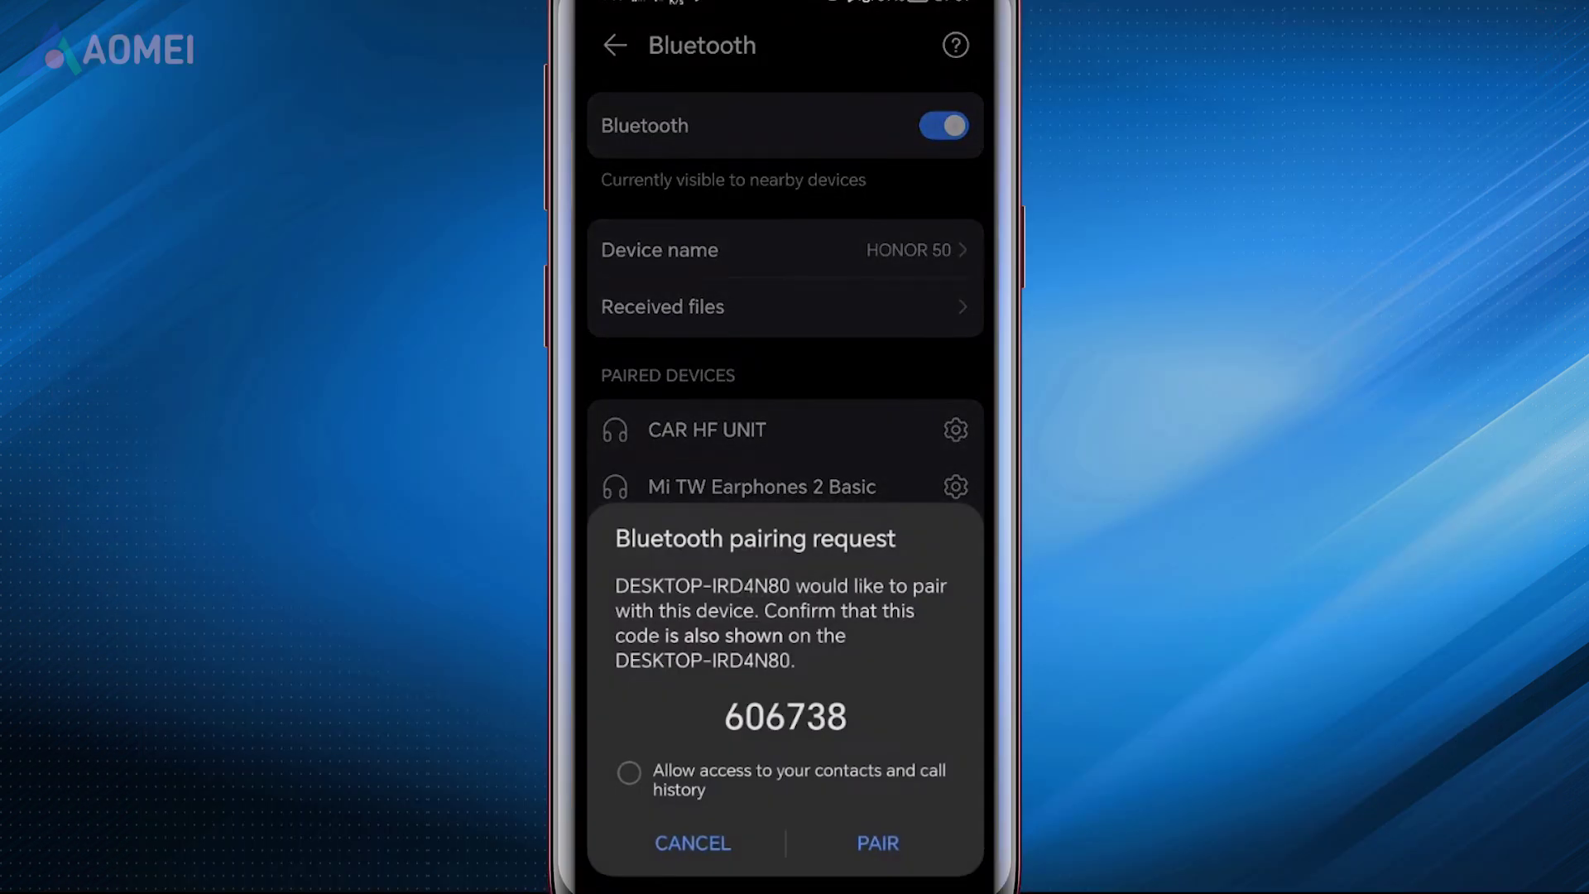
pyautogui.click(878, 843)
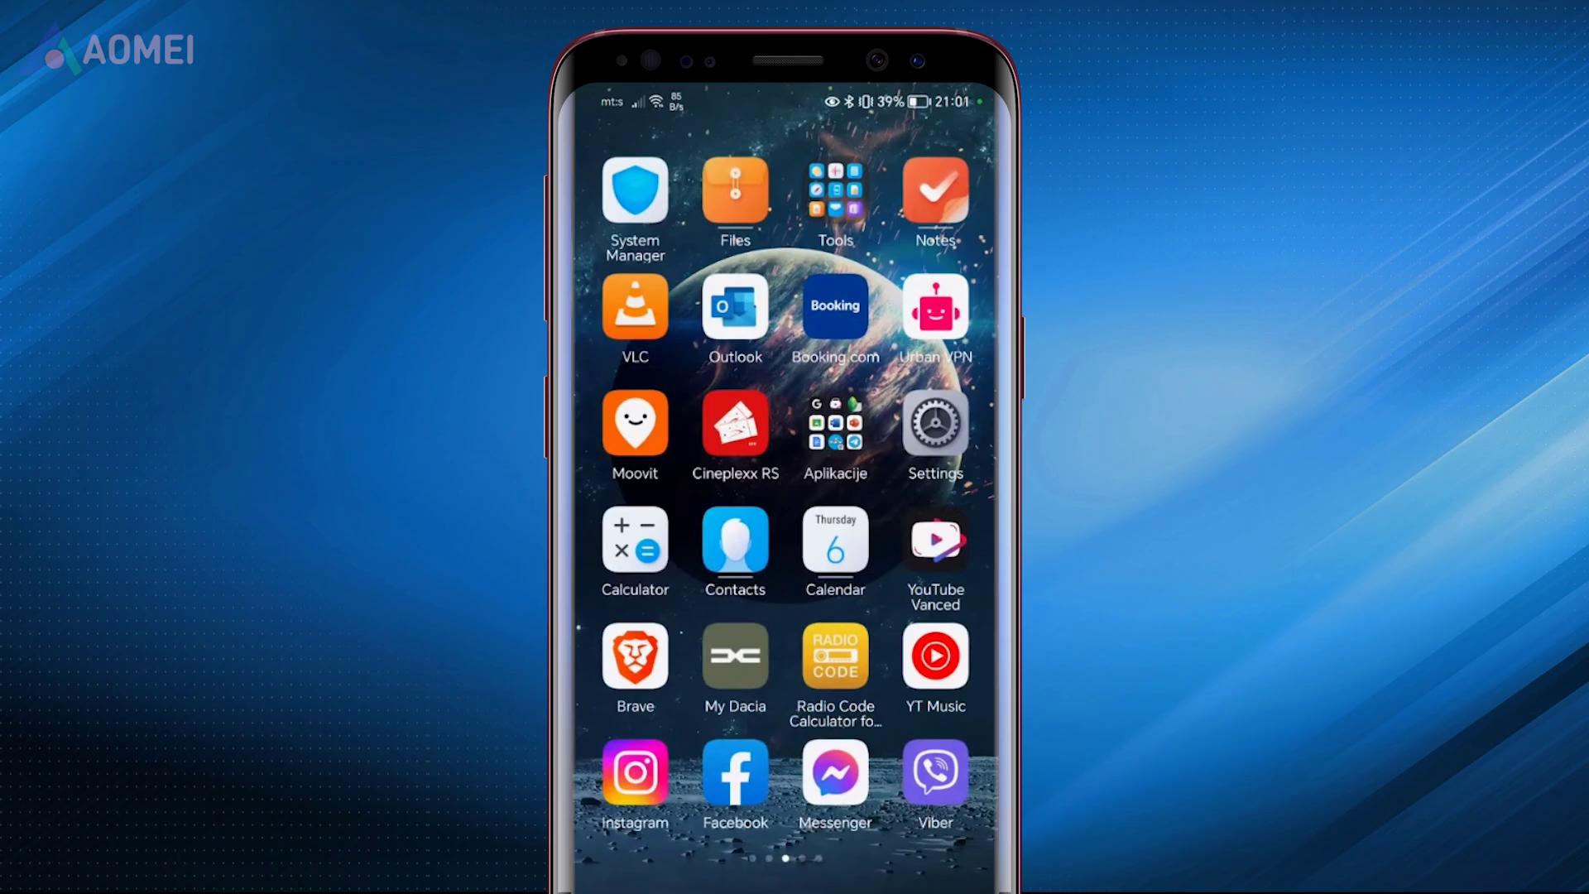
# Share the Mar 18 video from Files to DESKTOP-IRD4N80 via Bluetooth
pyautogui.click(735, 191)
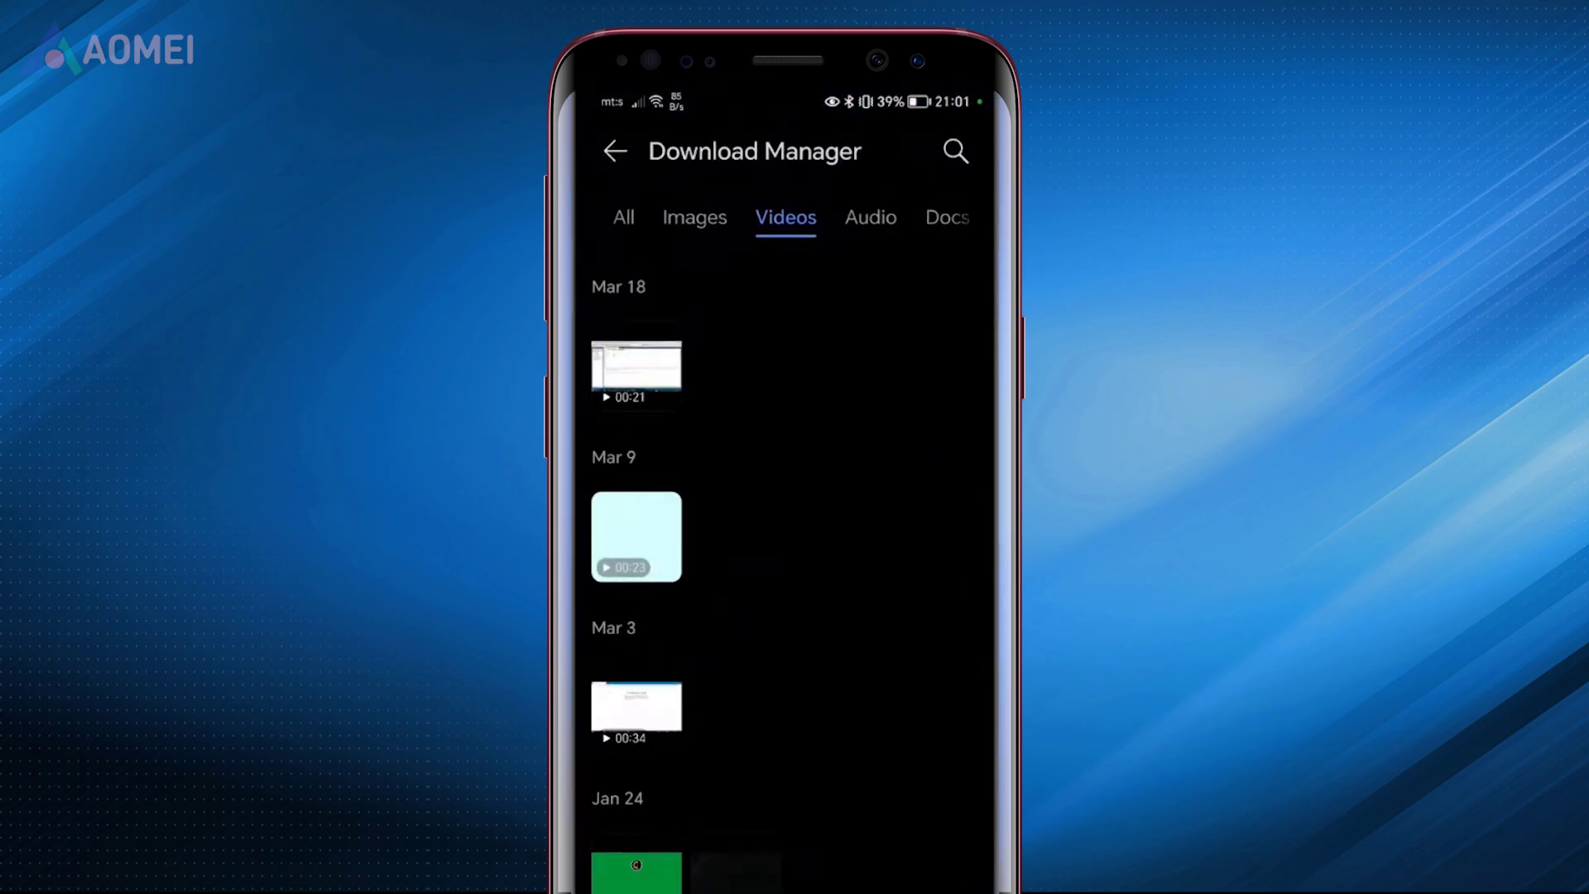
pyautogui.click(645, 369)
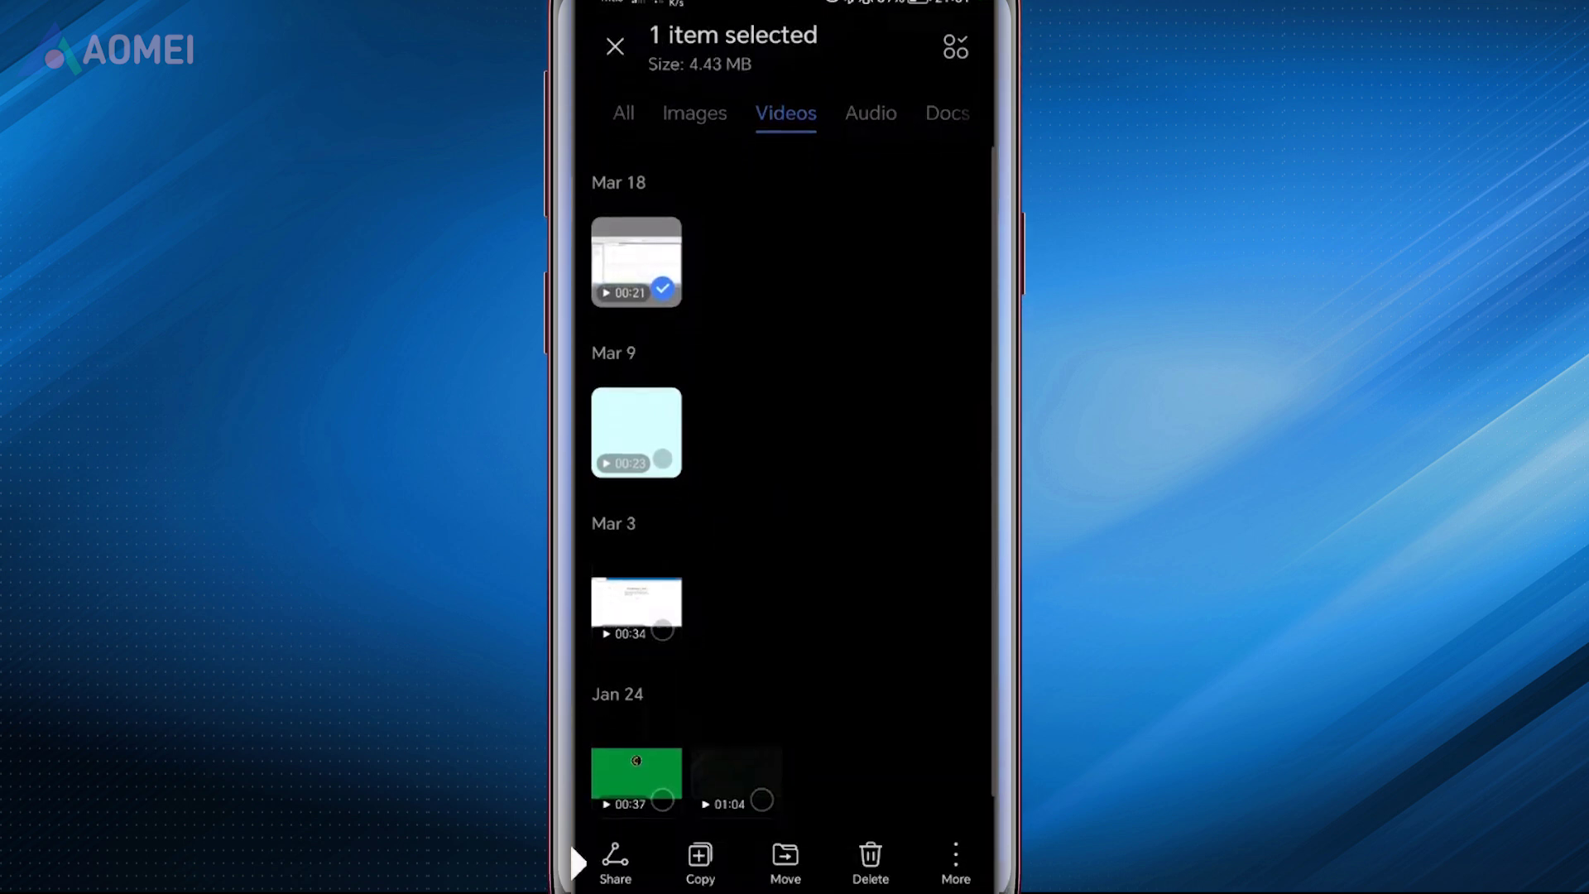
pyautogui.click(615, 861)
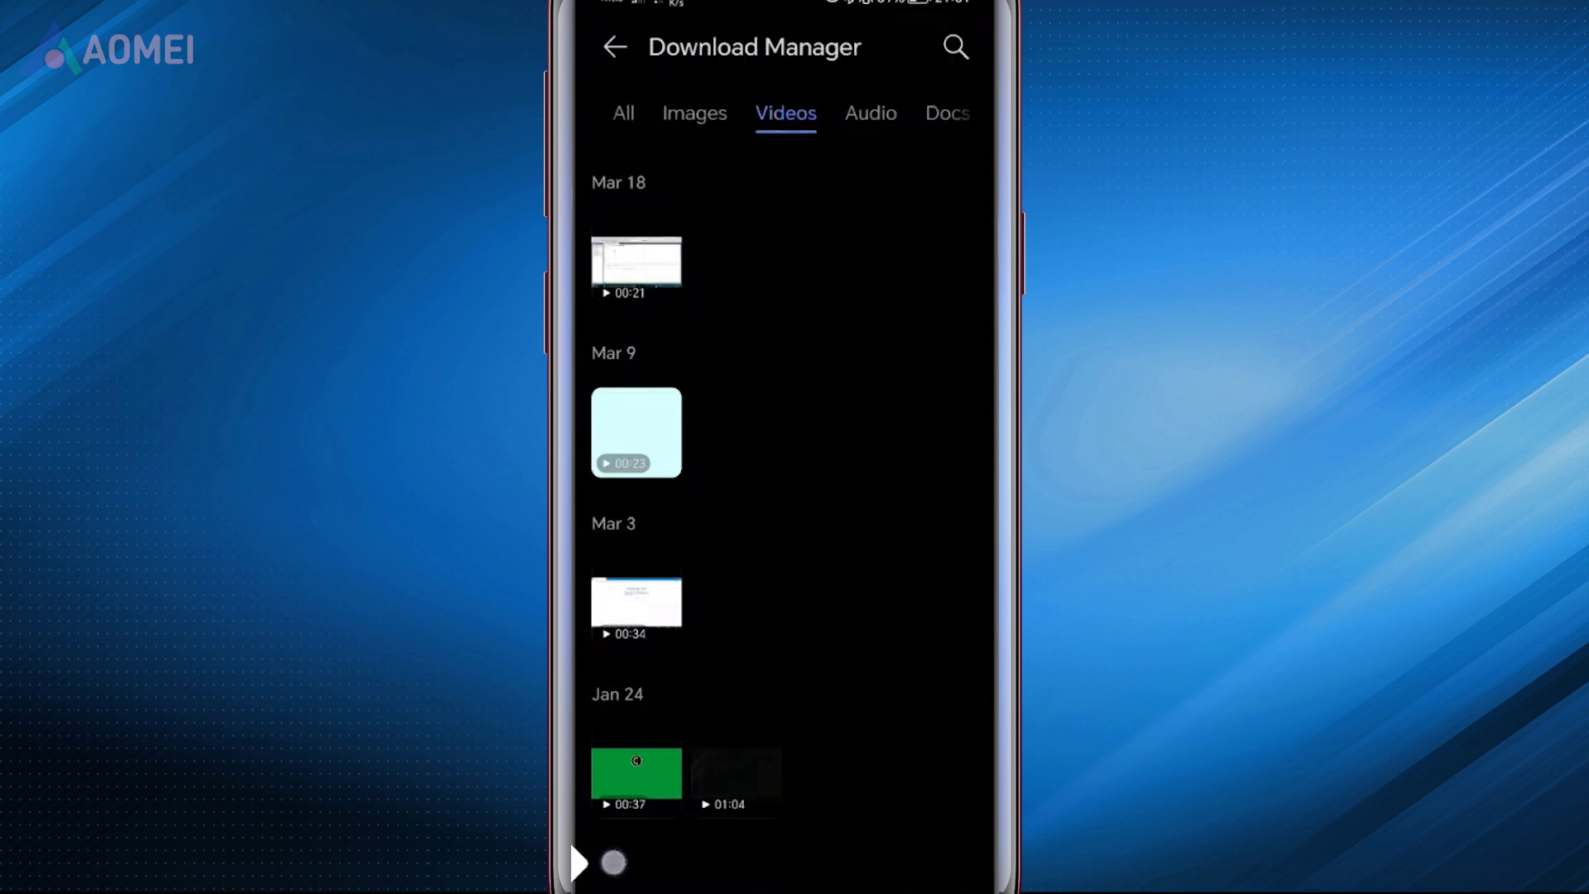
pyautogui.click(739, 668)
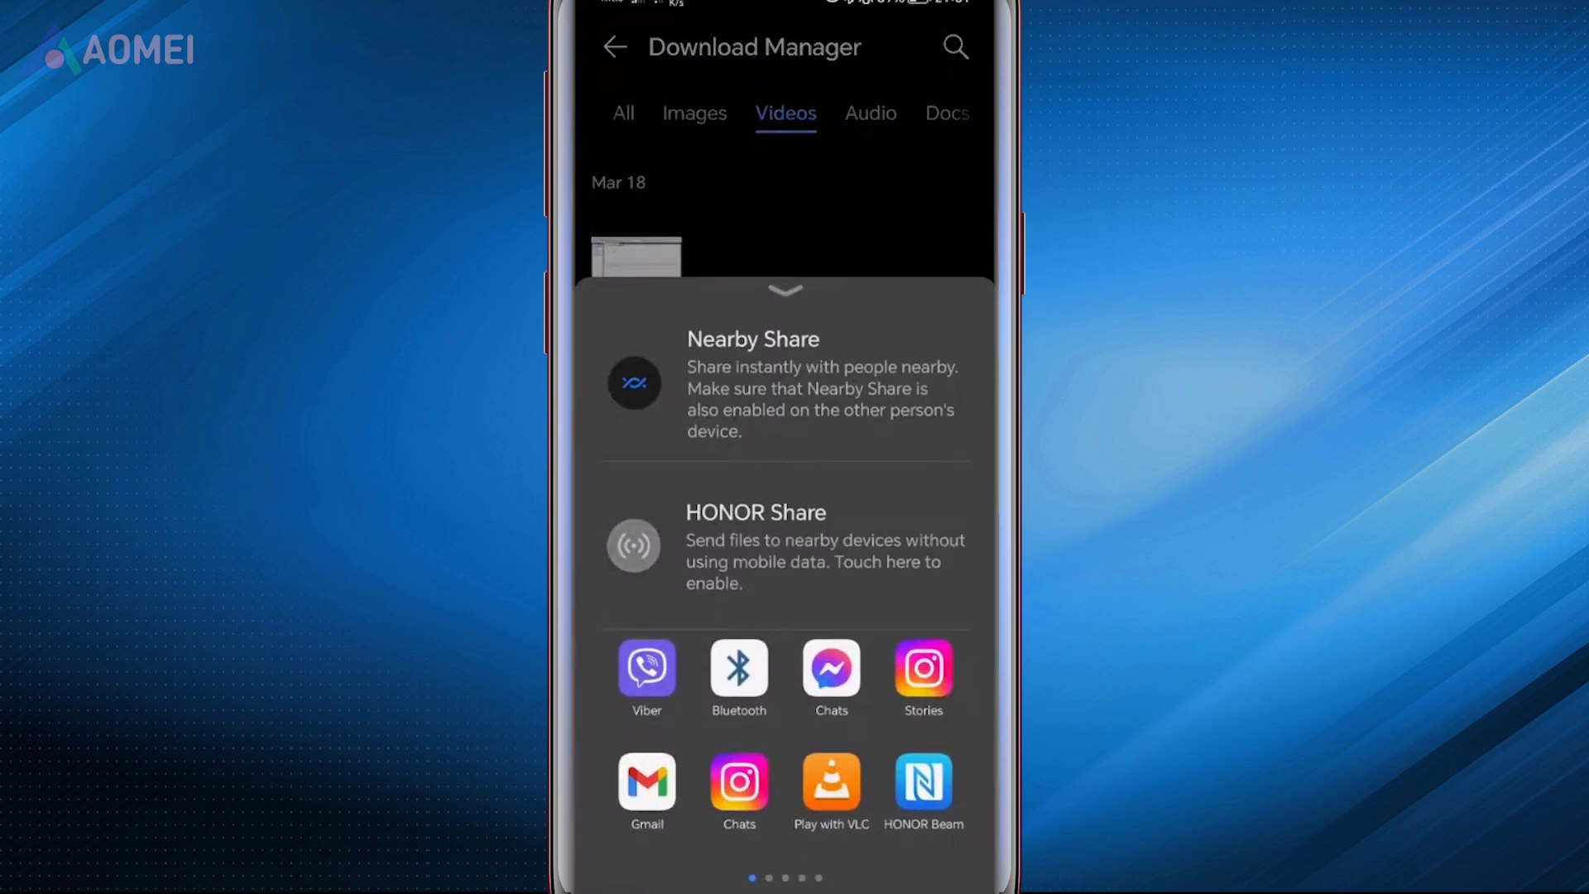
pyautogui.click(822, 298)
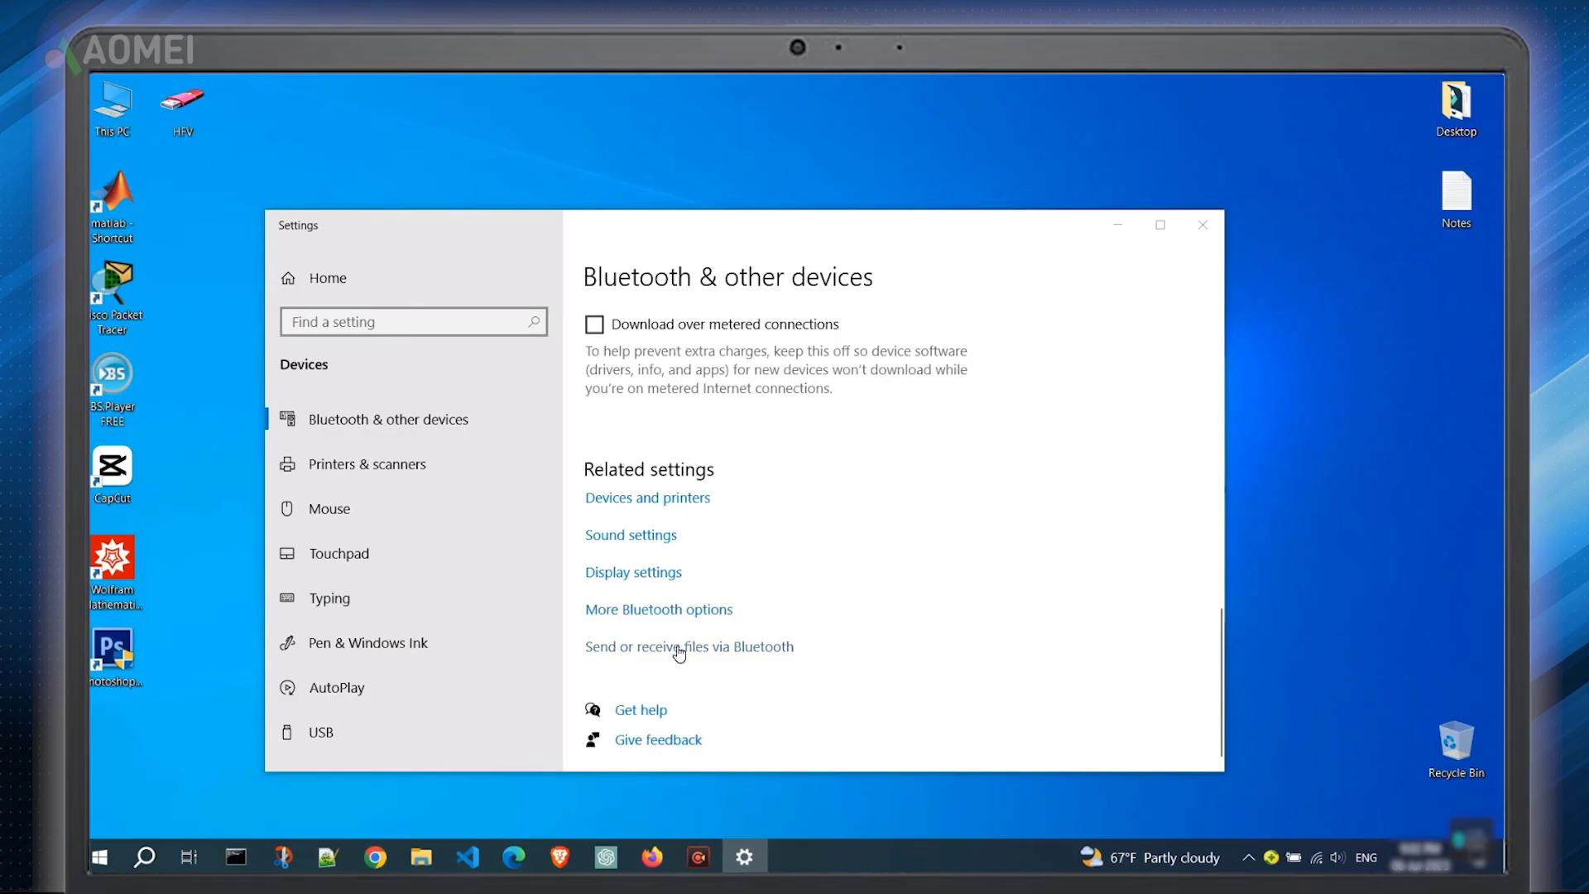
# Choose Receive files in 'Send or receive files via Bluetooth' so the PC accepts the video
pyautogui.click(678, 651)
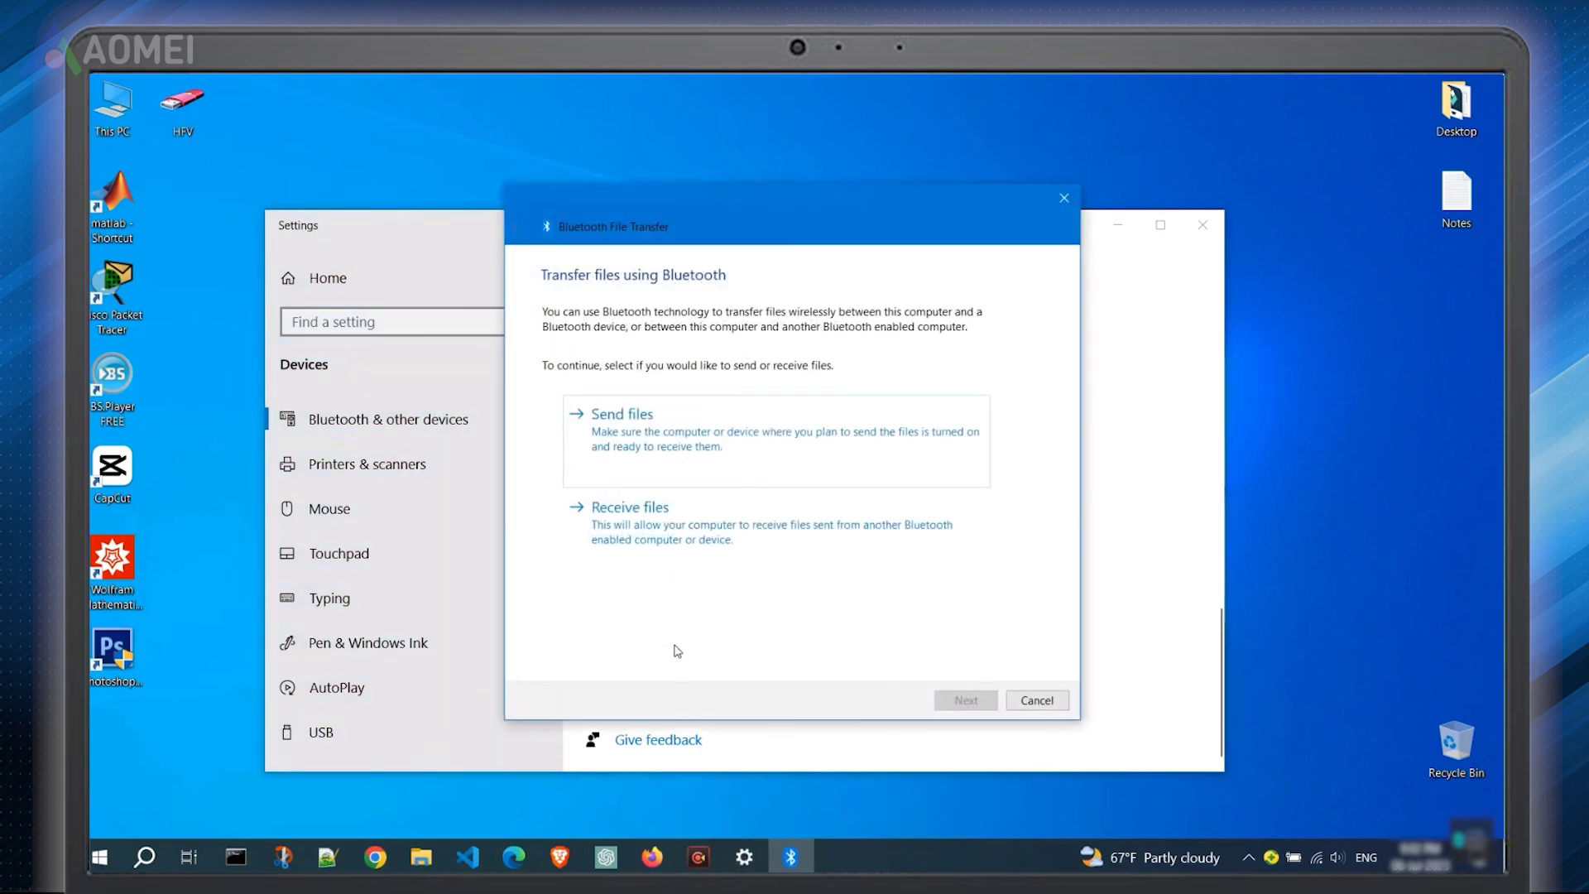
pyautogui.click(692, 544)
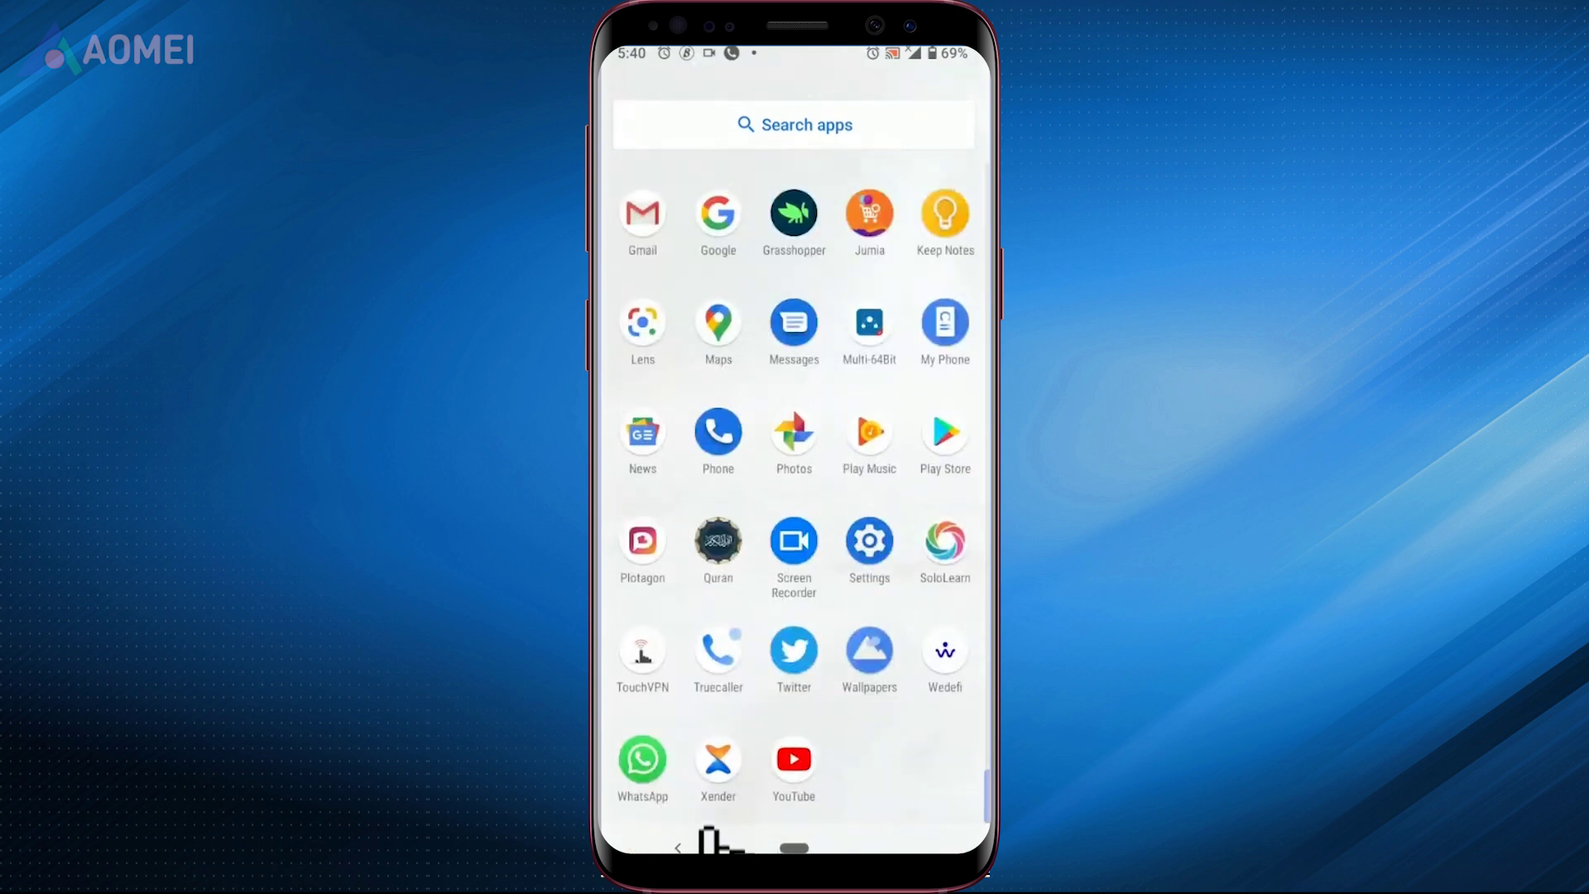
# Turn on the phone's Wi‑Fi hotspot from Xender's Connect to PC, returning to show 192.168.43.104:33455
pyautogui.click(717, 766)
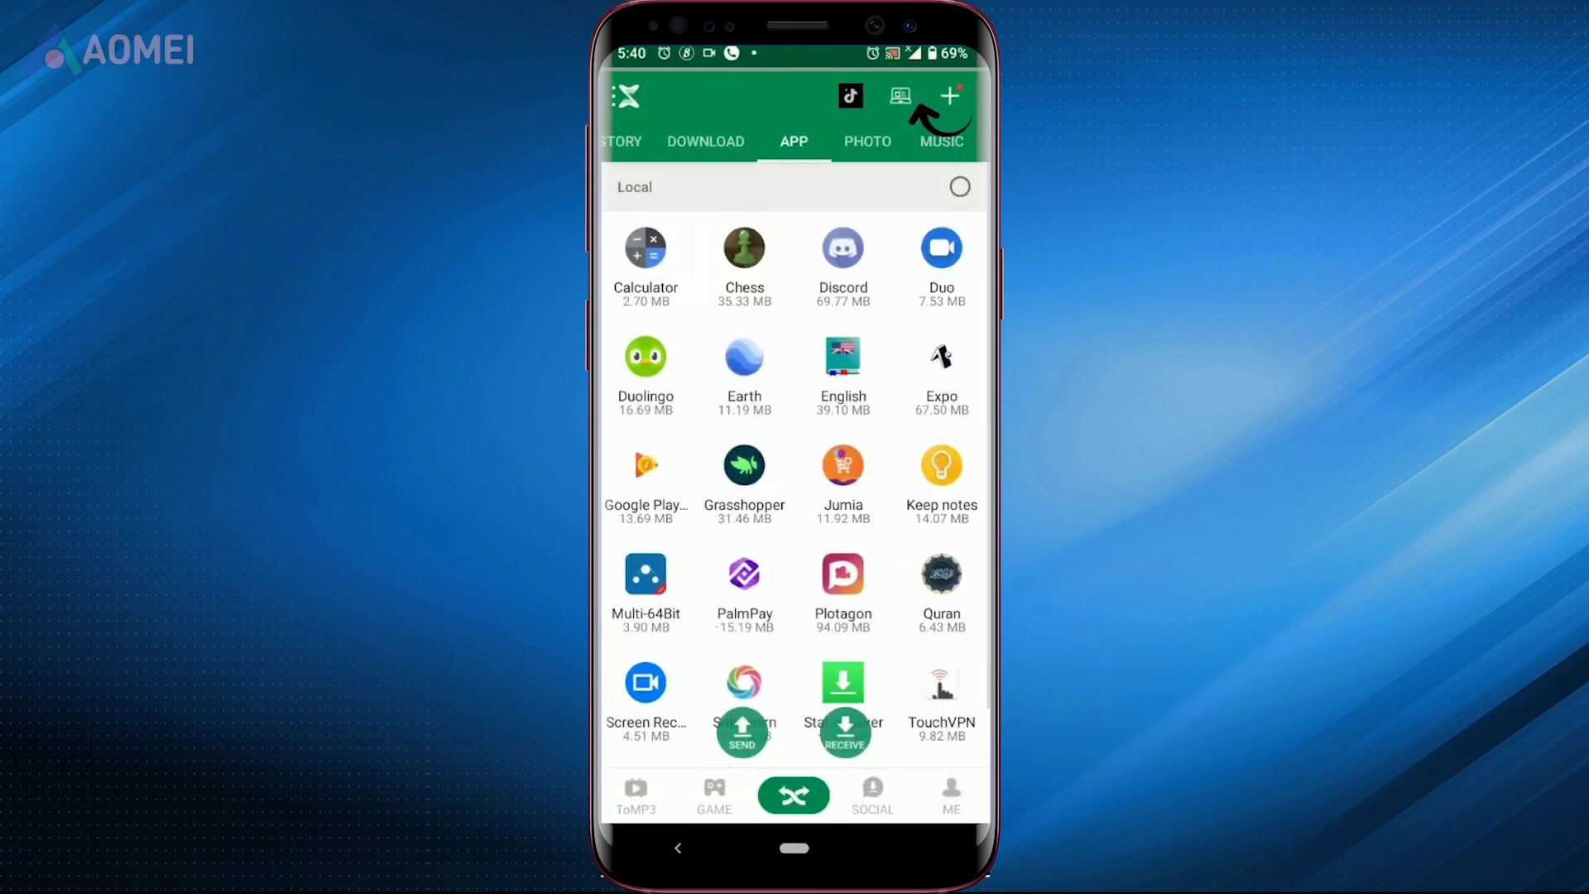
pyautogui.click(901, 96)
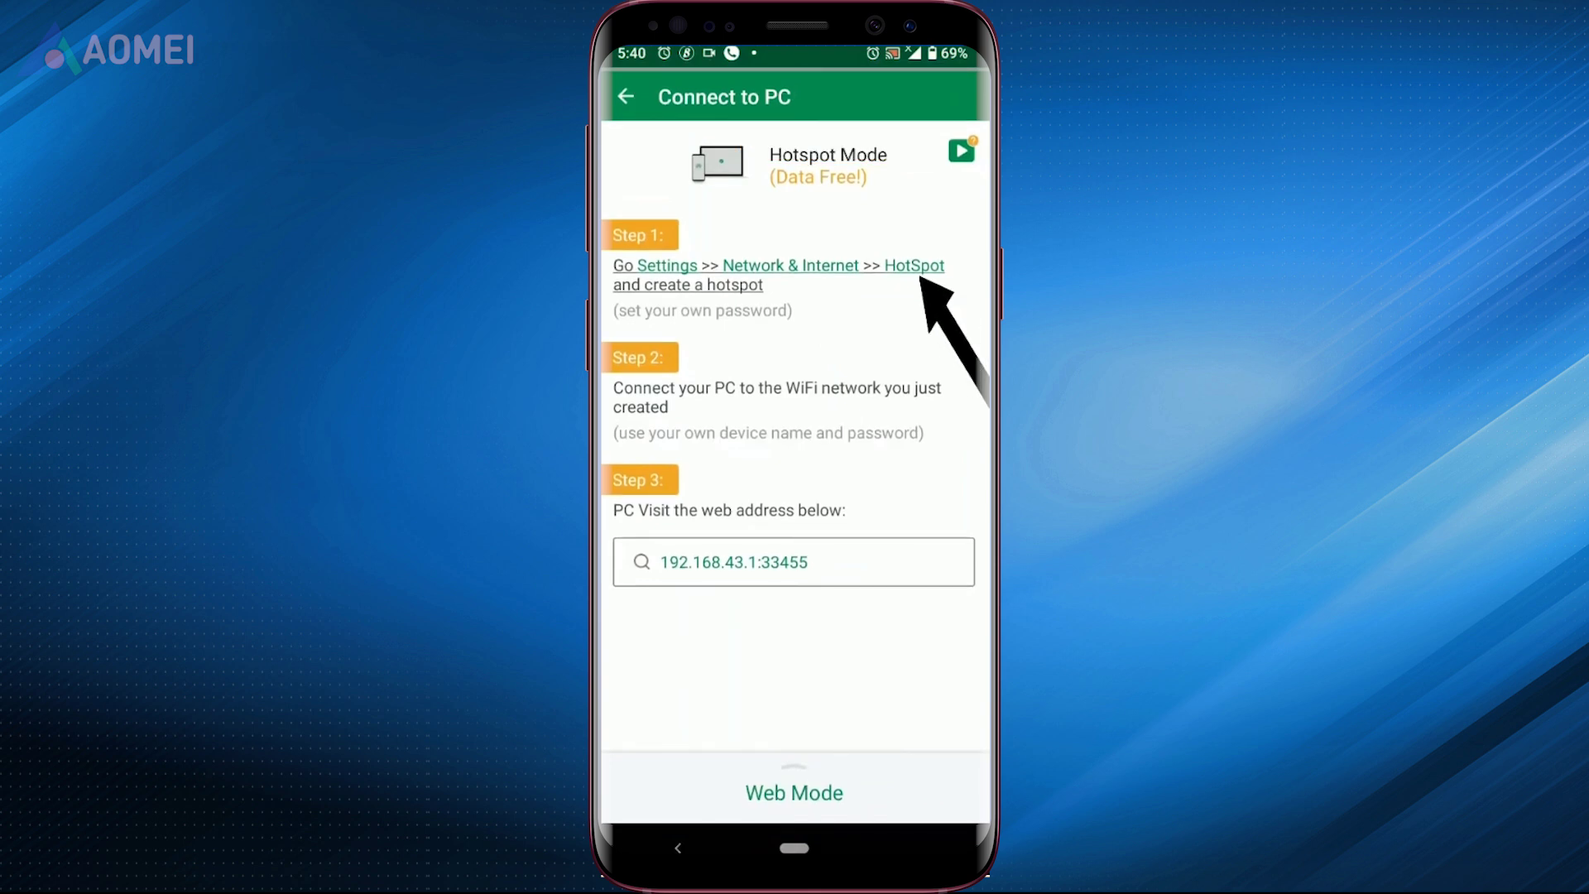
pyautogui.click(913, 265)
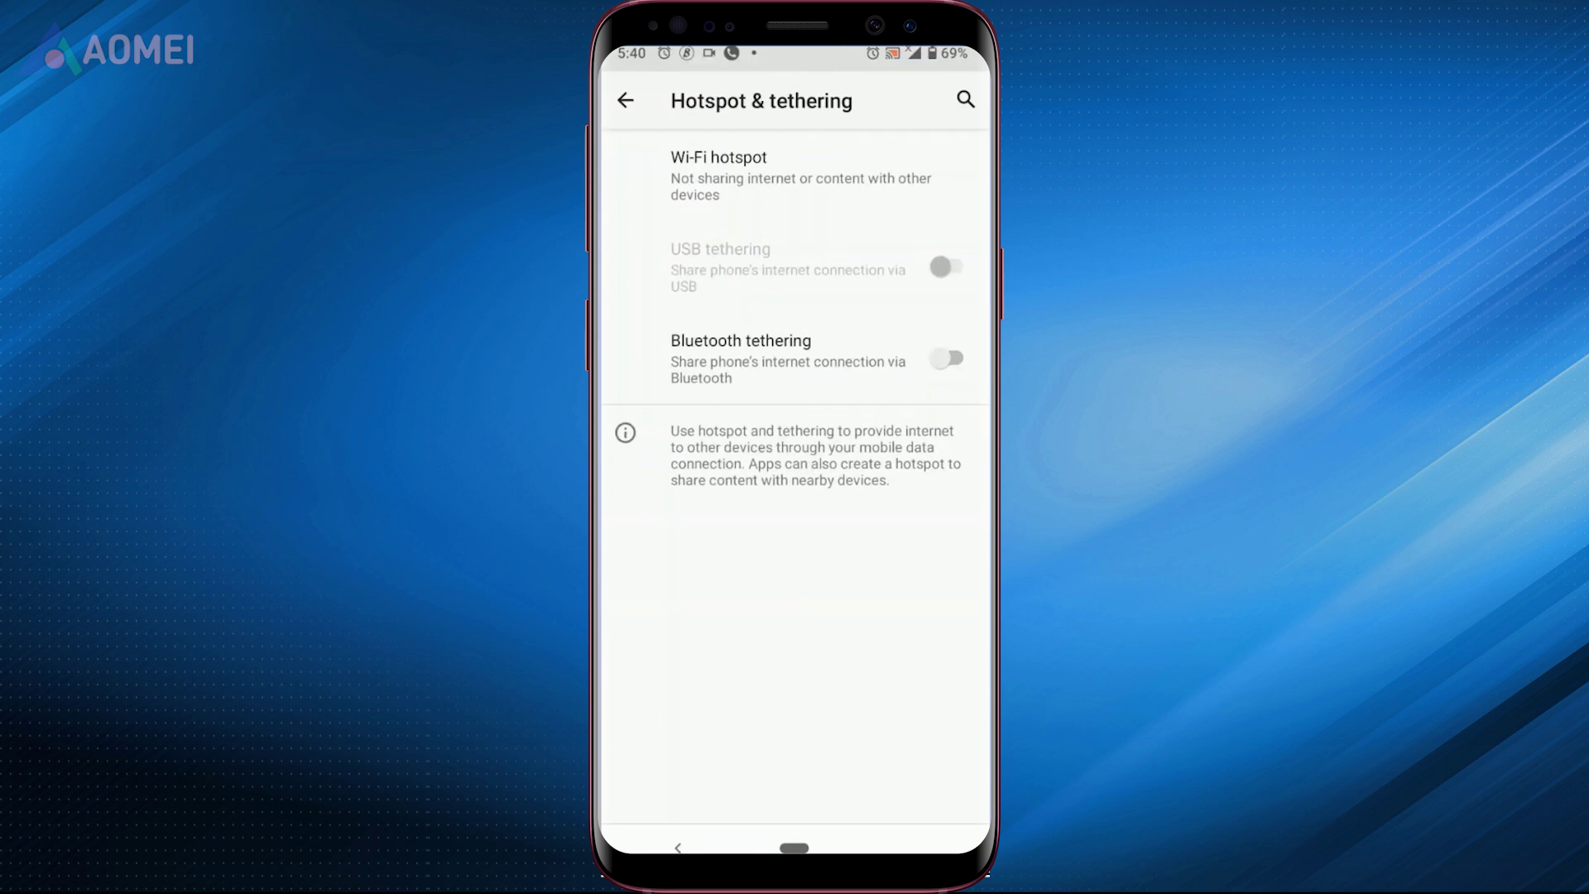
pyautogui.click(745, 176)
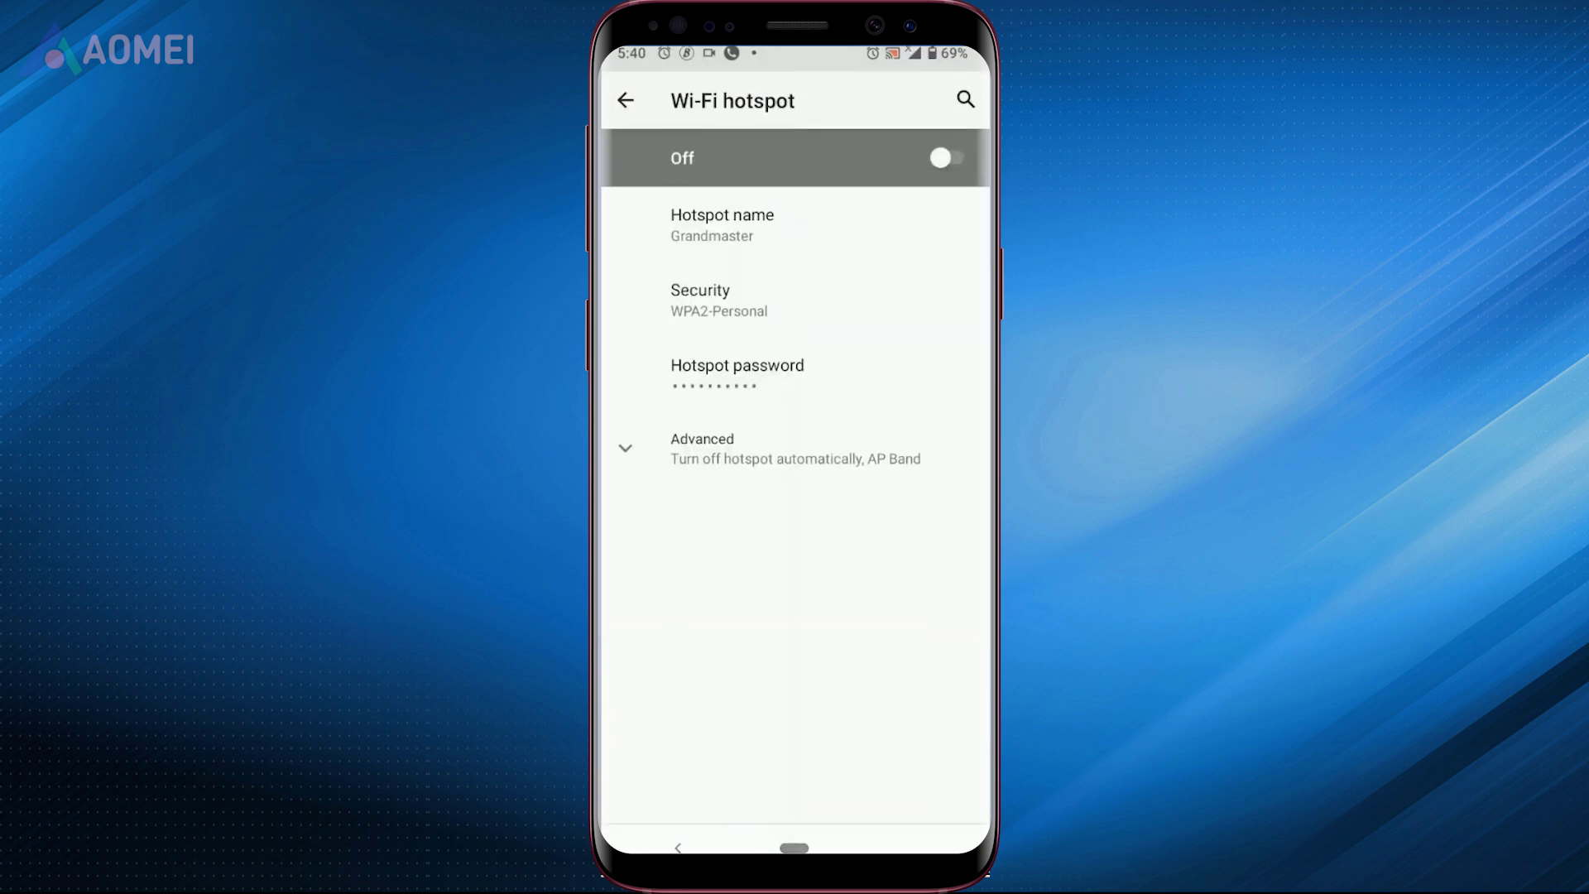
pyautogui.click(946, 158)
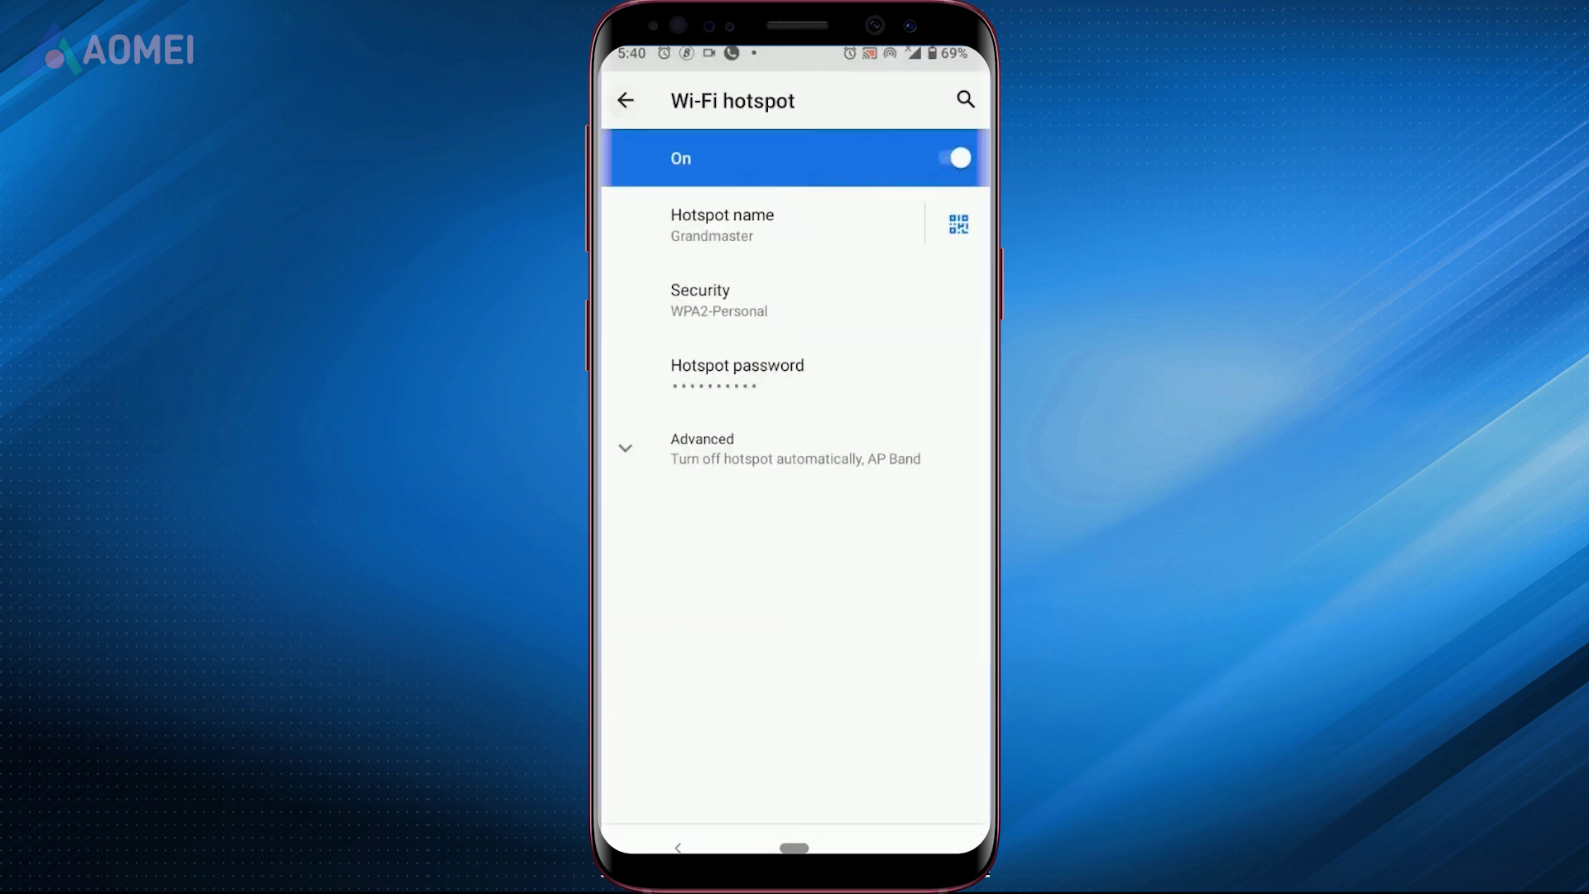
pyautogui.click(625, 100)
pyautogui.click(625, 100)
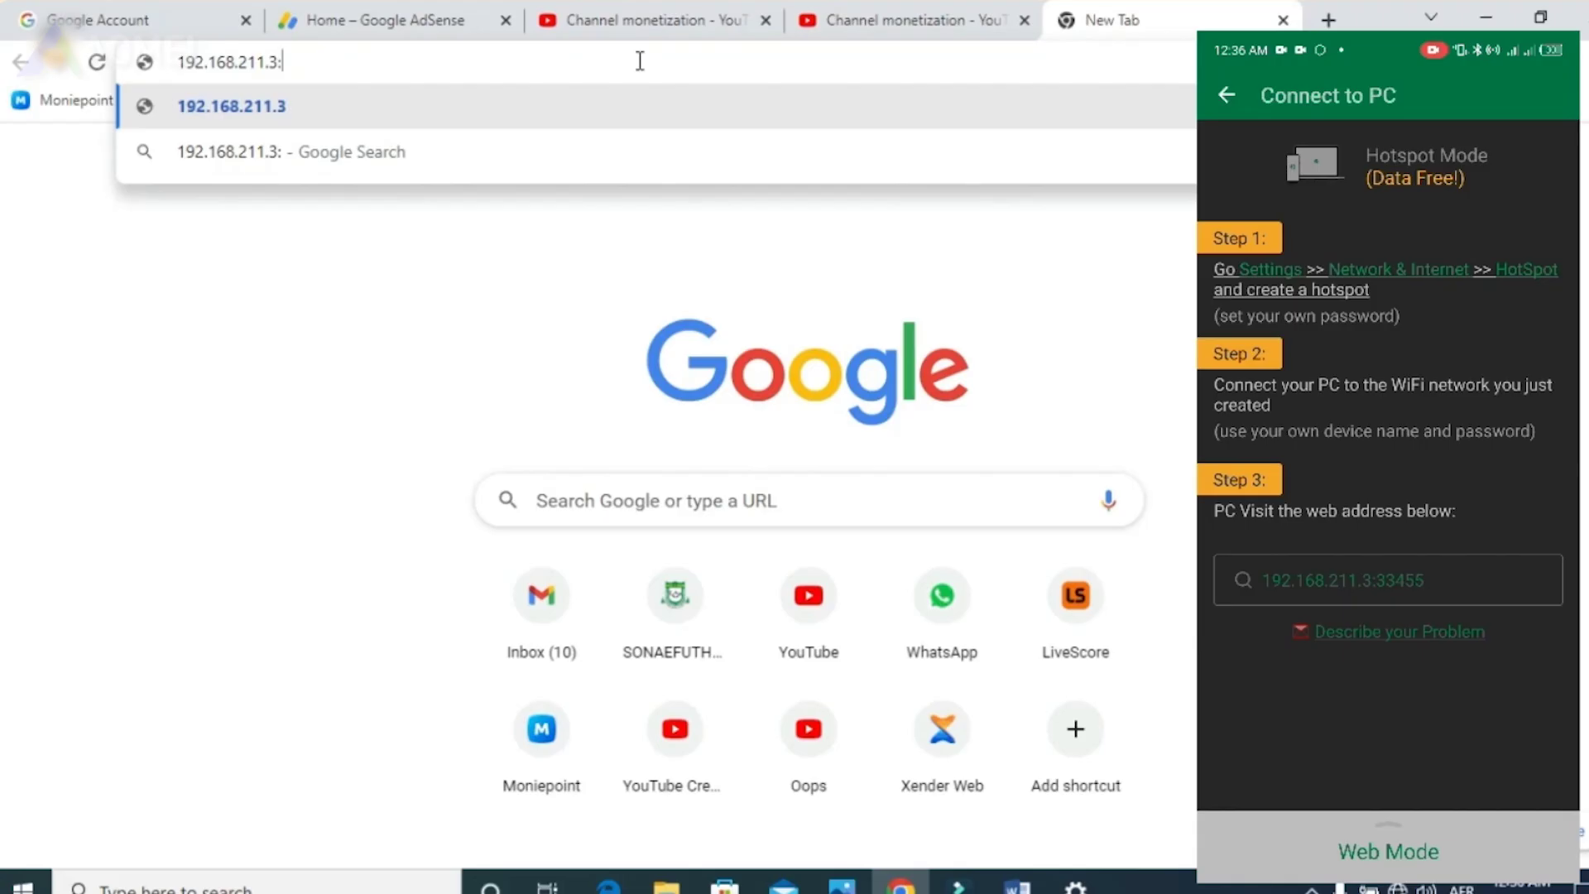
# Load the Xender web address 192.168.211.3:33455 in Chrome
pyautogui.write(':33')
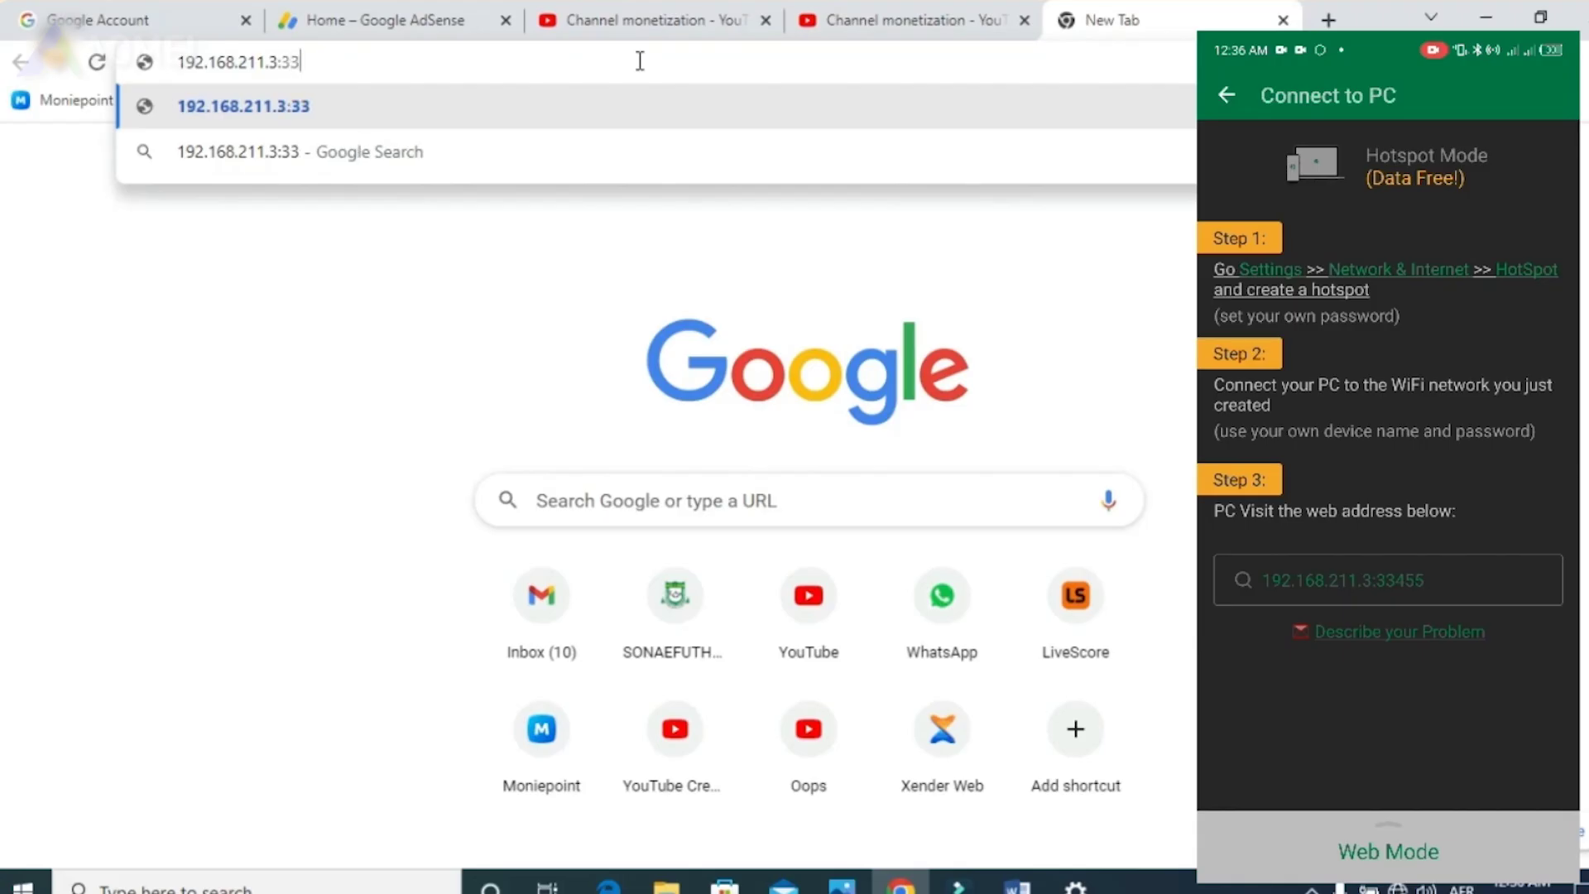
pyautogui.write('455')
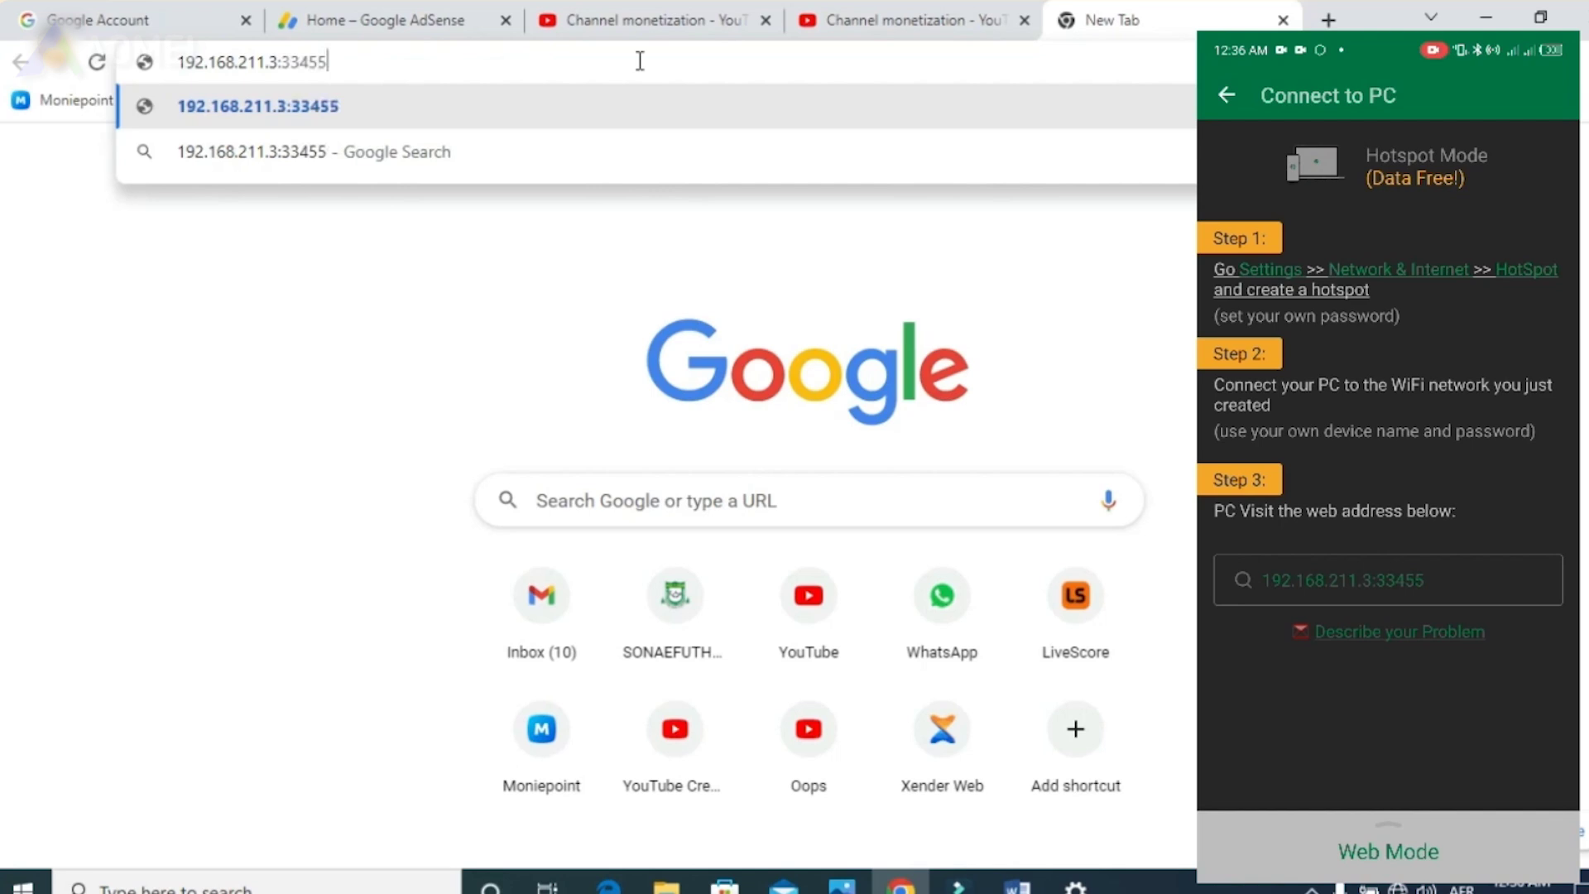
pyautogui.press('Return')
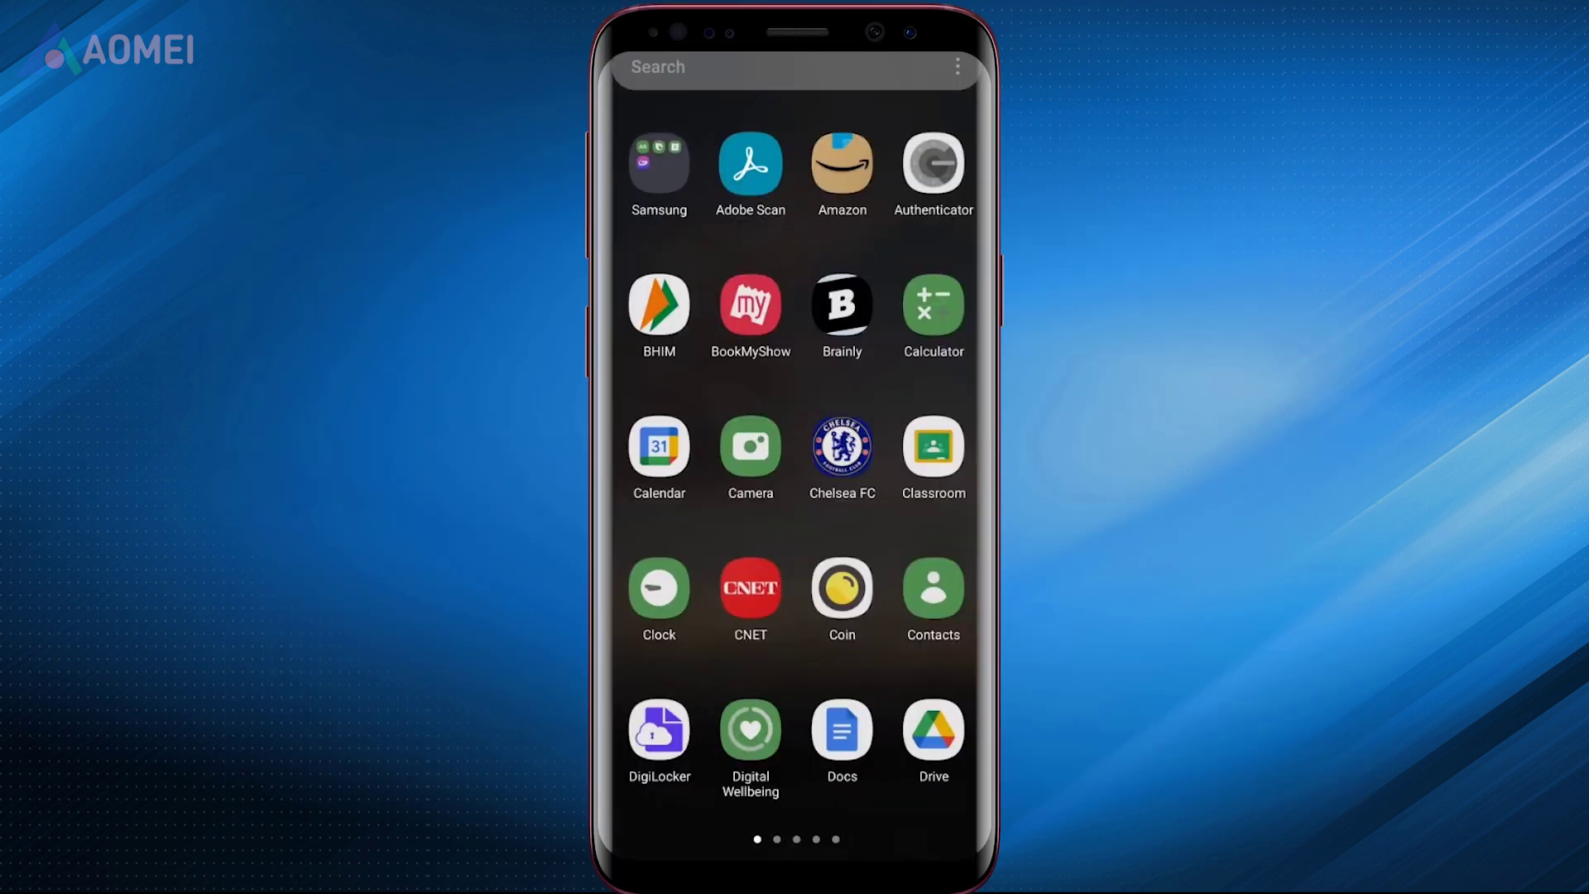
# Upload Test_file.pdf from the phone using the Drive app's + button
pyautogui.click(933, 729)
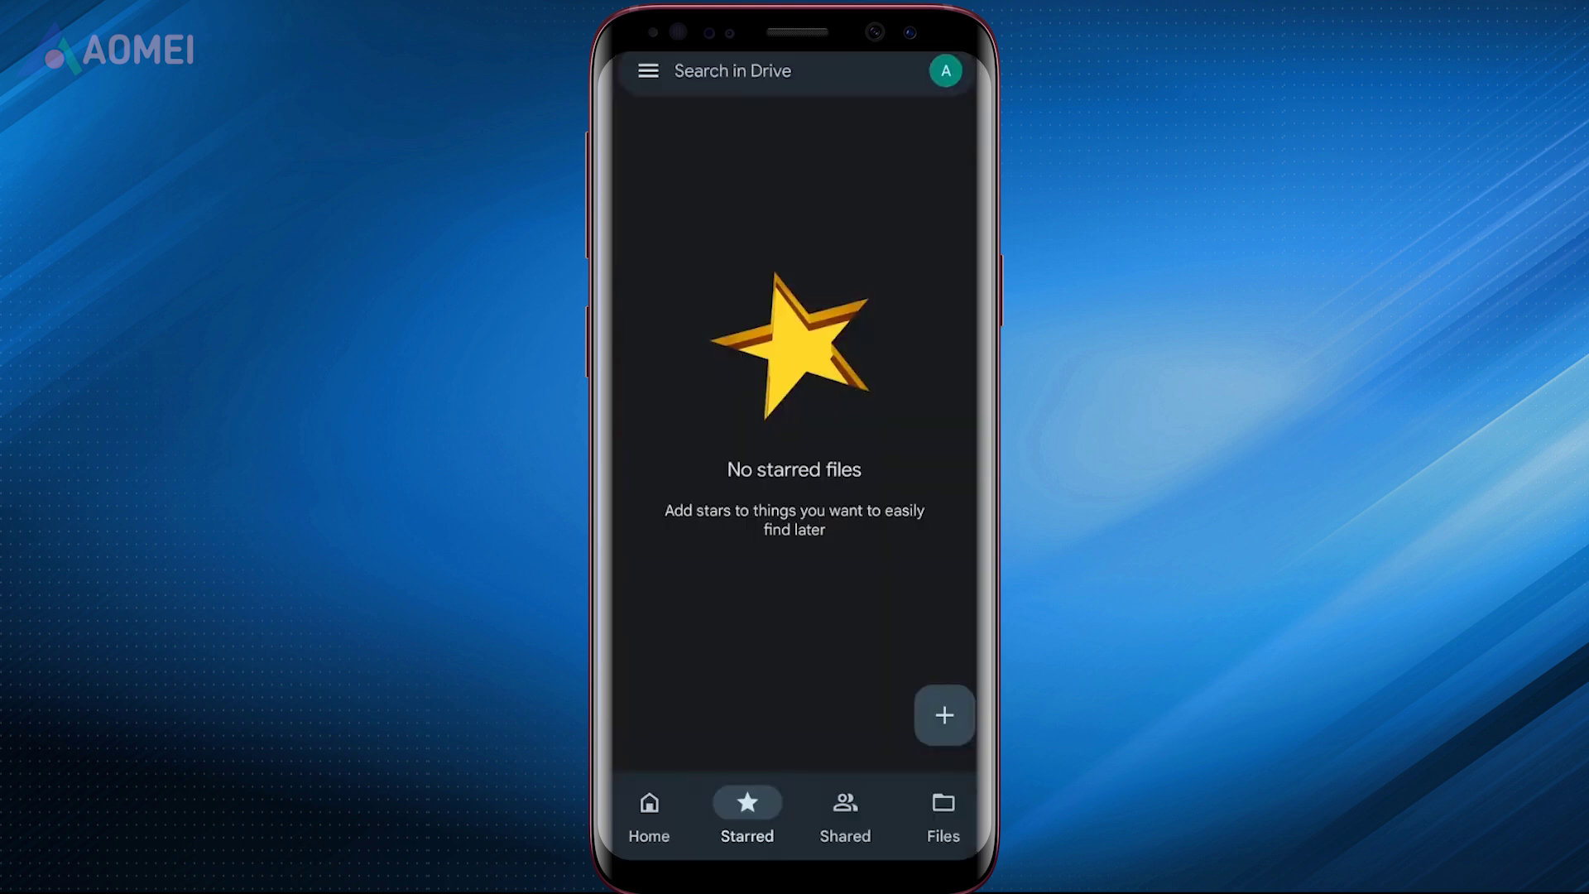
pyautogui.click(945, 714)
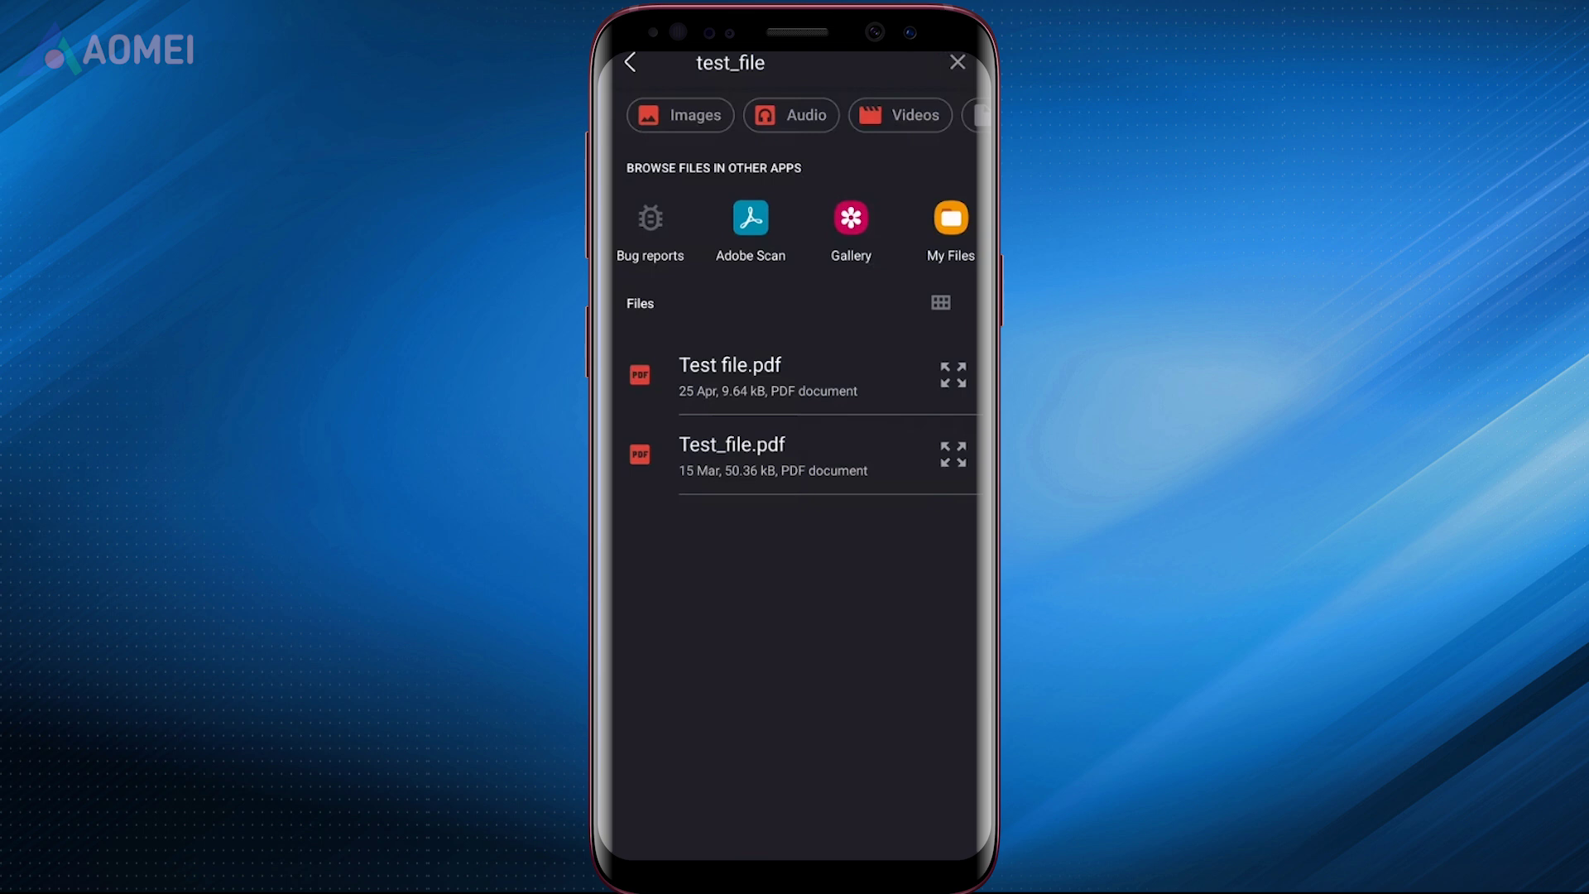
pyautogui.click(639, 454)
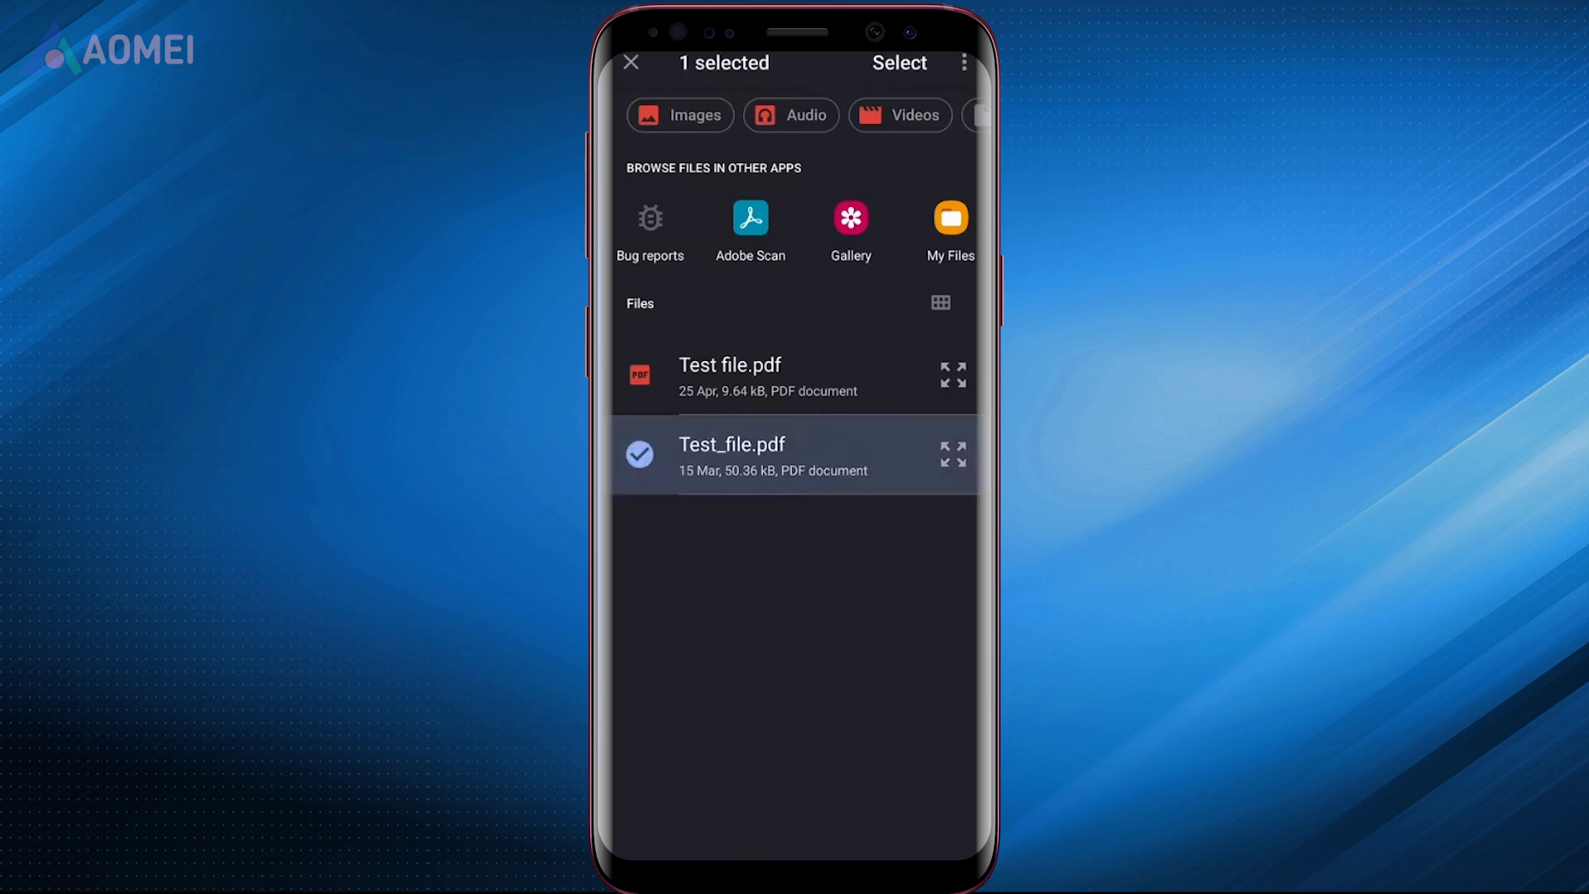
pyautogui.click(900, 63)
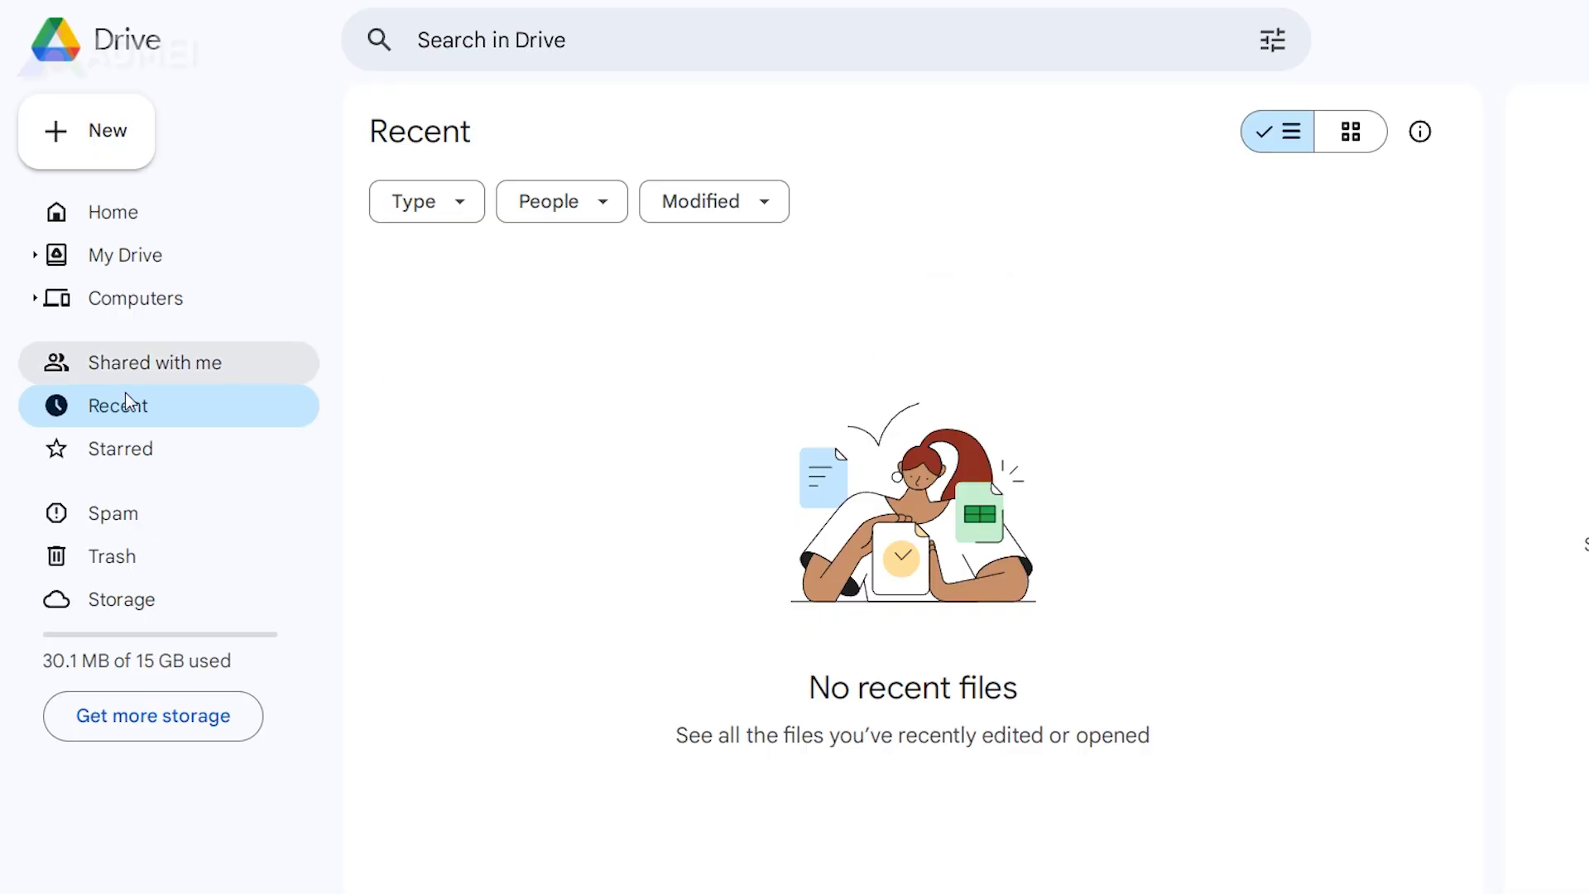
# Download the 2 KB document from My Drive to the PC via its right-click menu
pyautogui.click(131, 255)
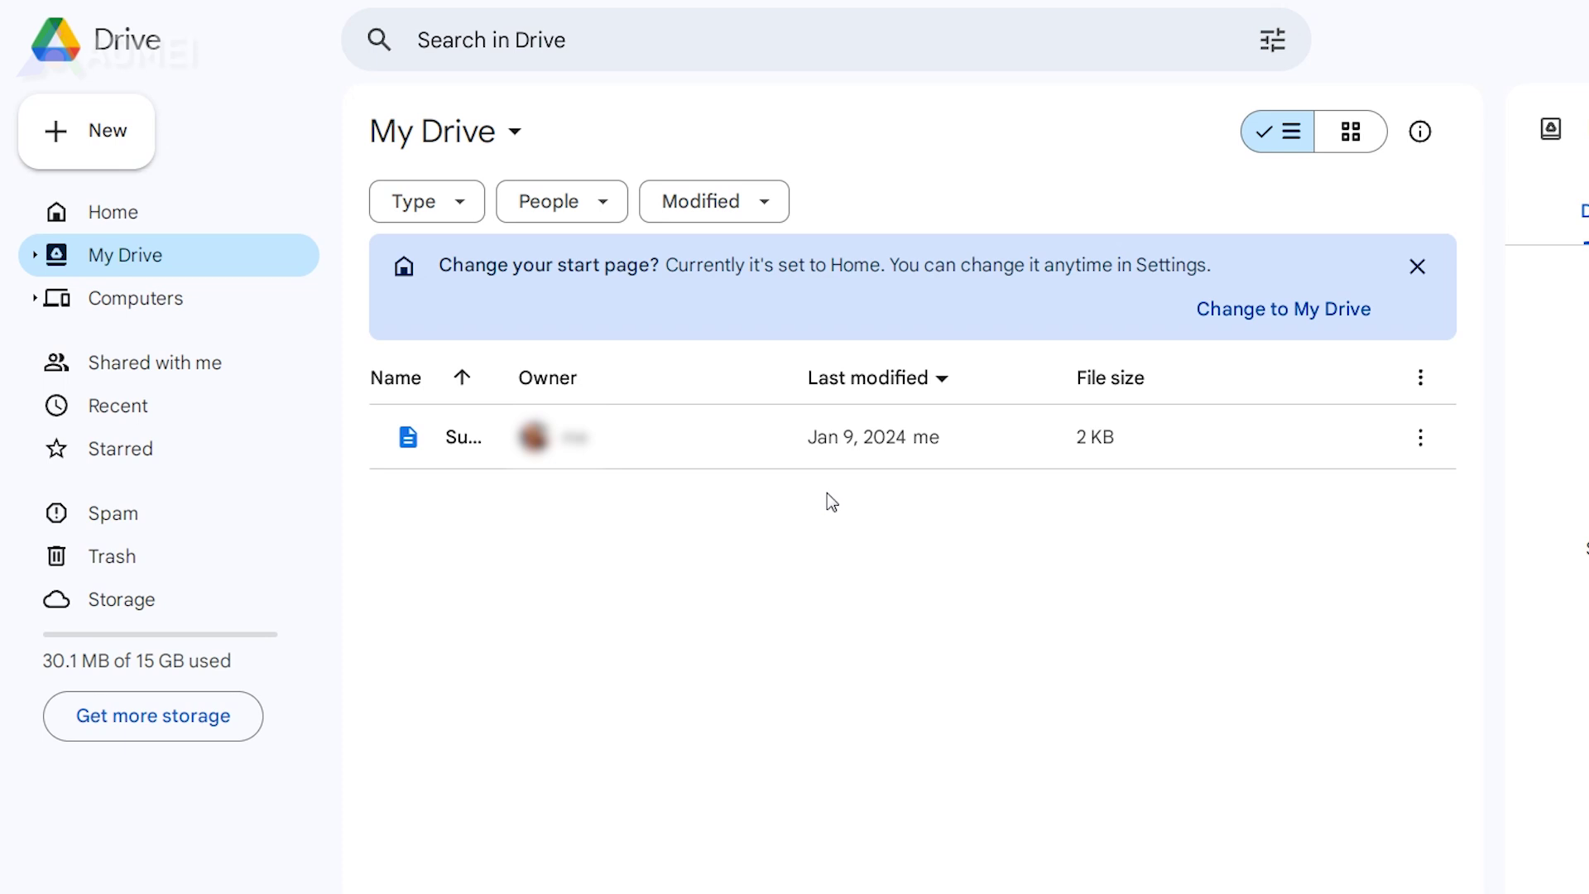
pyautogui.rightClick(669, 434)
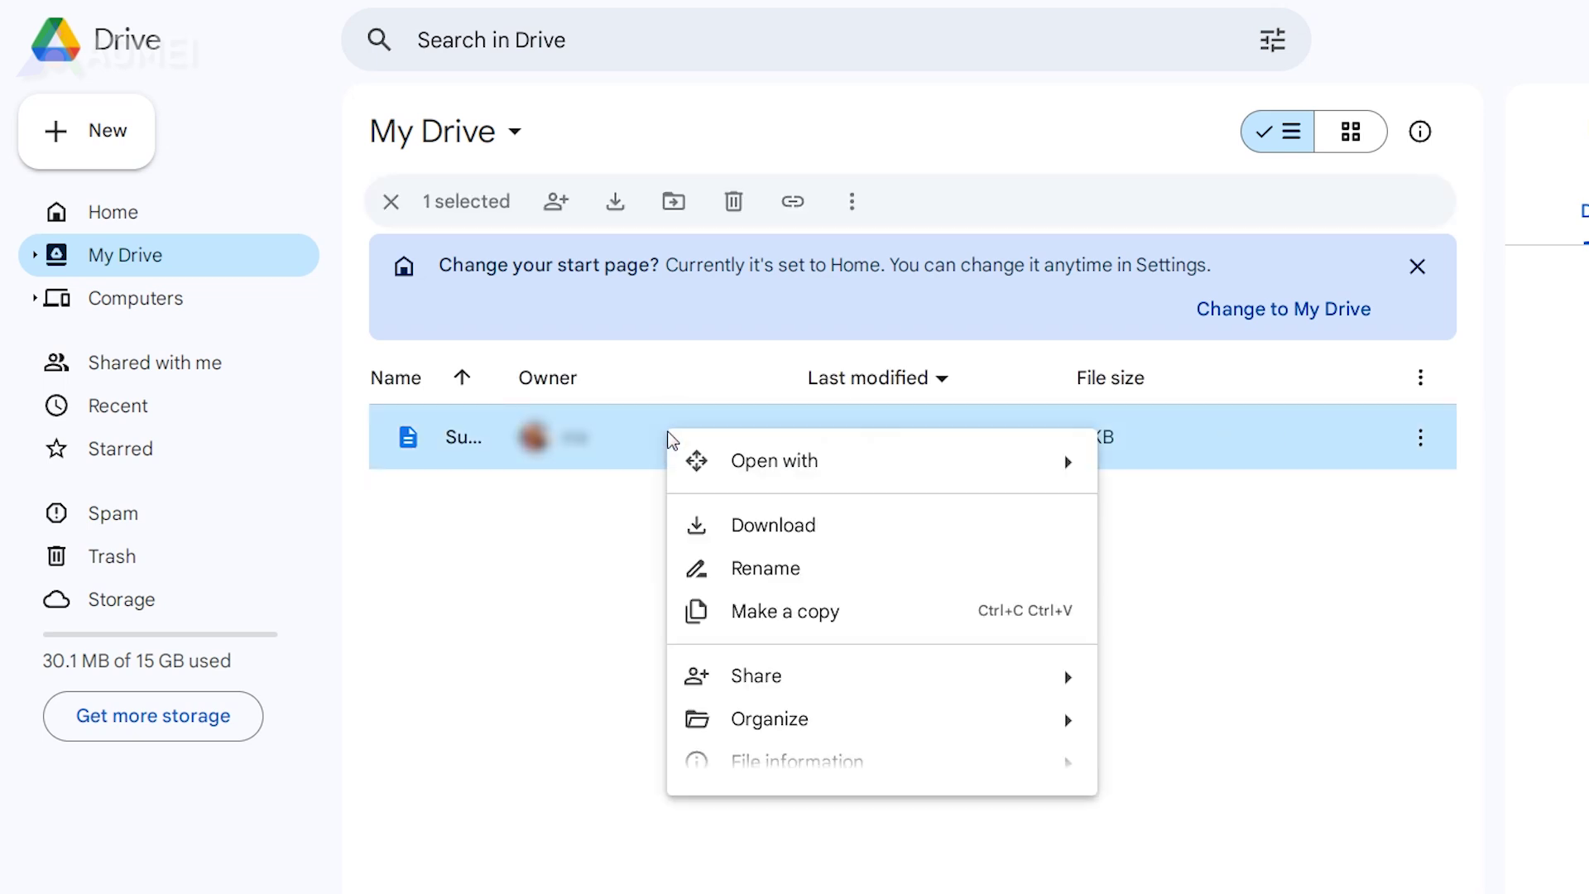
pyautogui.click(720, 536)
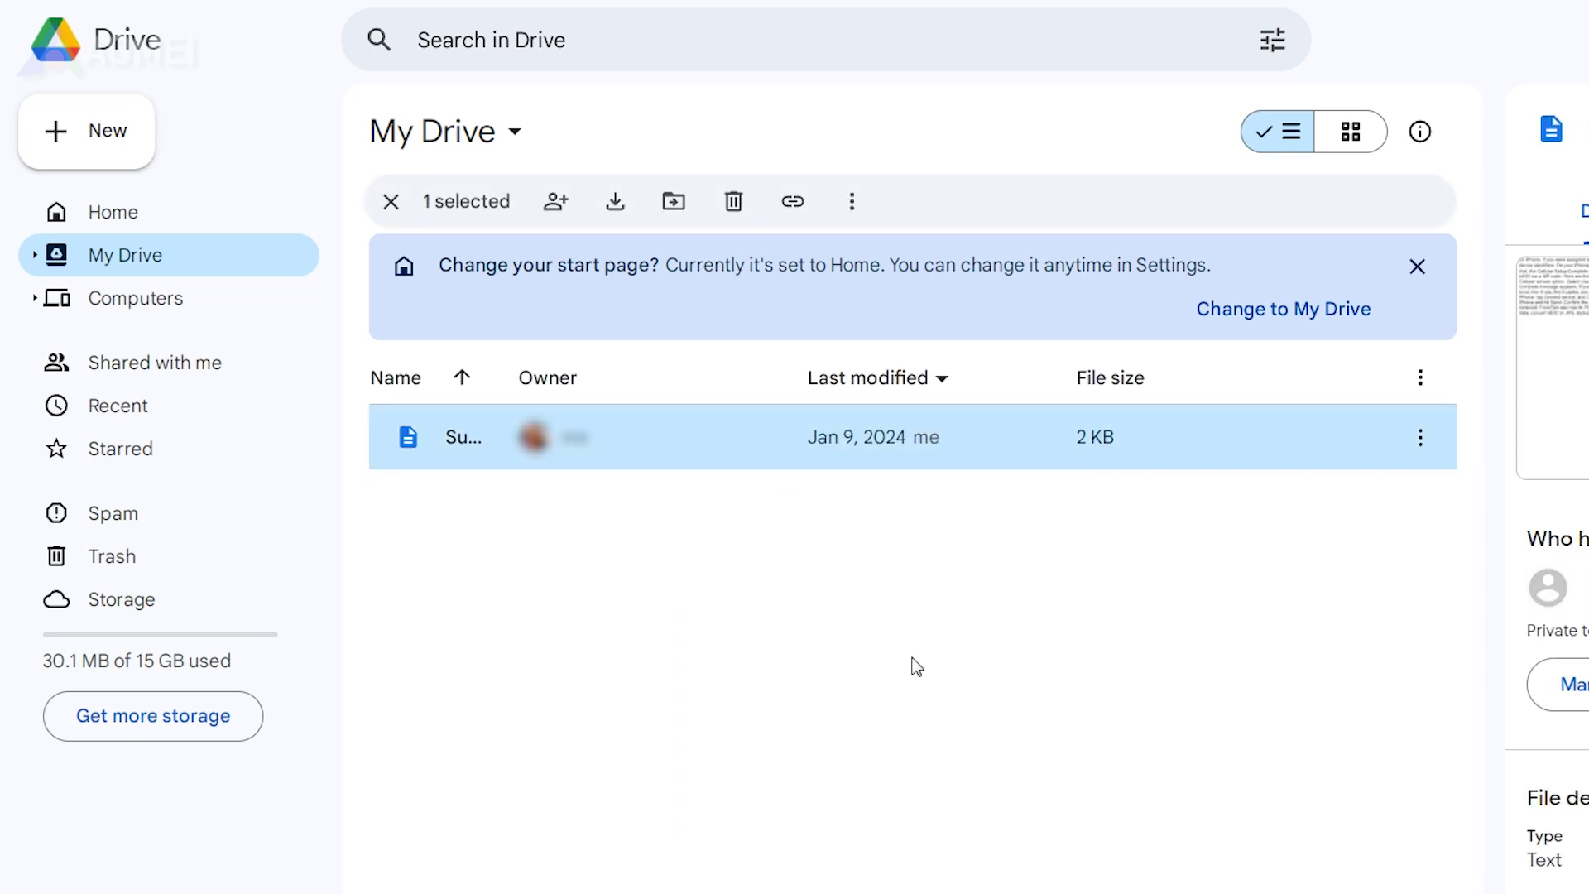